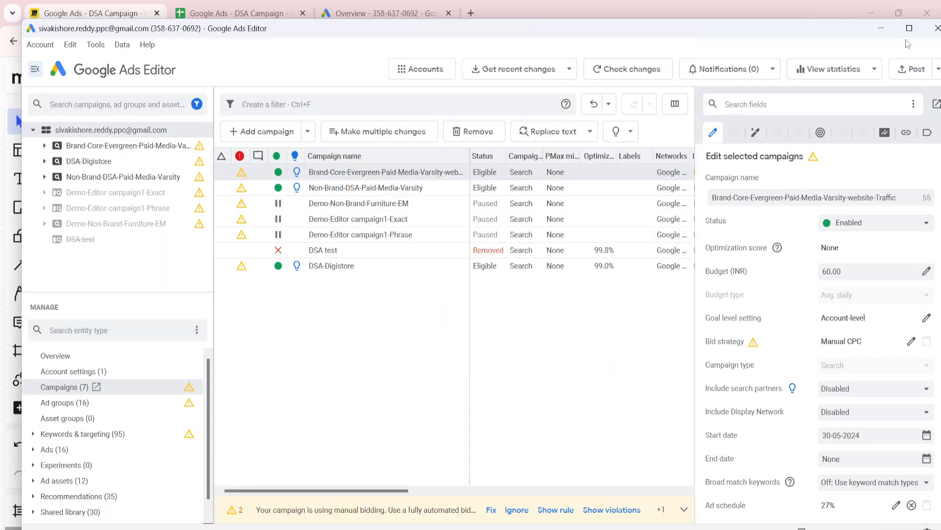
Step: Maximize the window and download recent account changes for all campaigns and all item types, then finish the change review
click(909, 30)
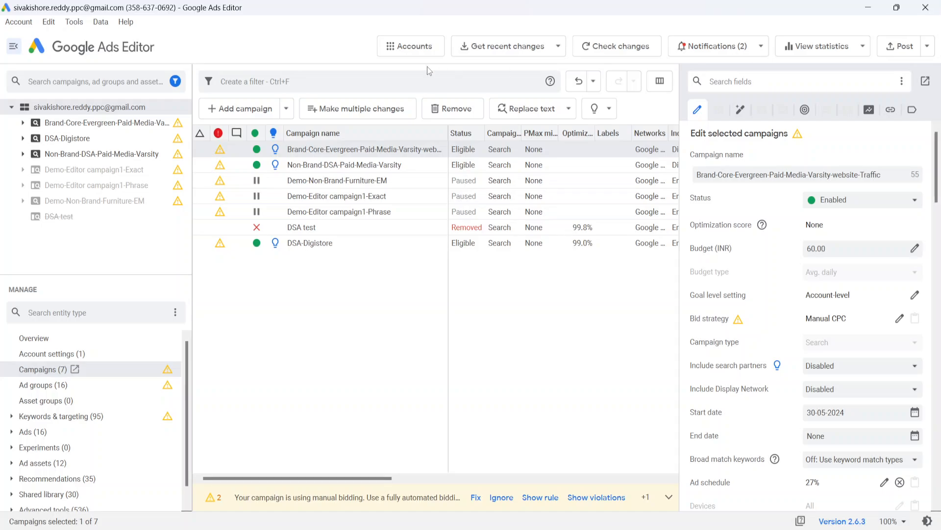
click(495, 49)
click(501, 82)
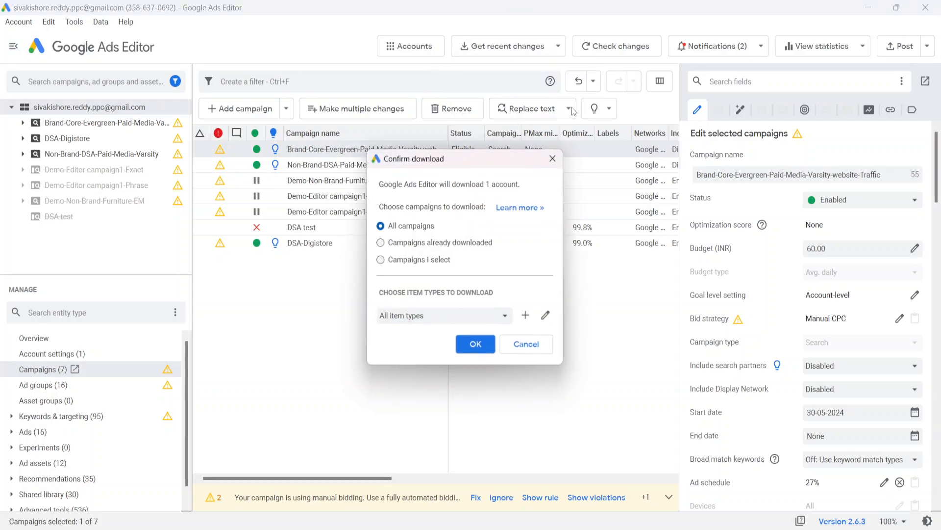
click(475, 345)
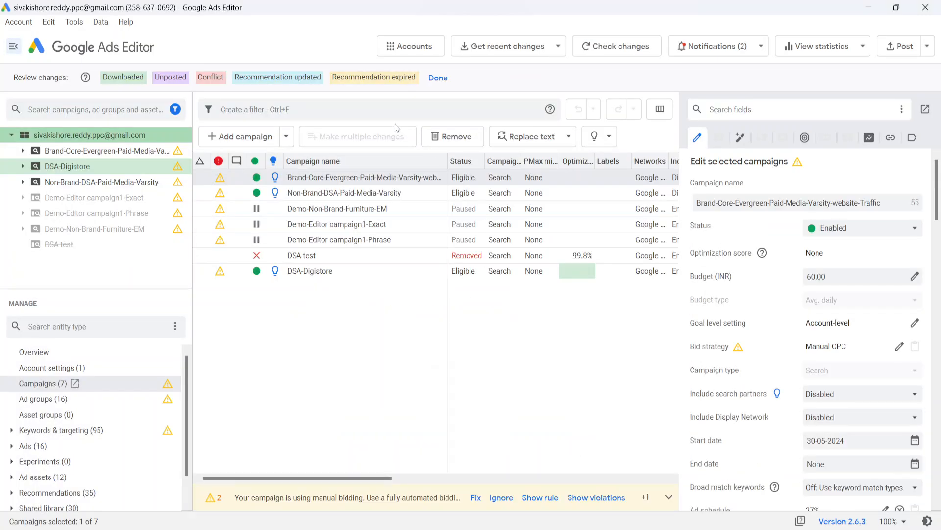
click(440, 79)
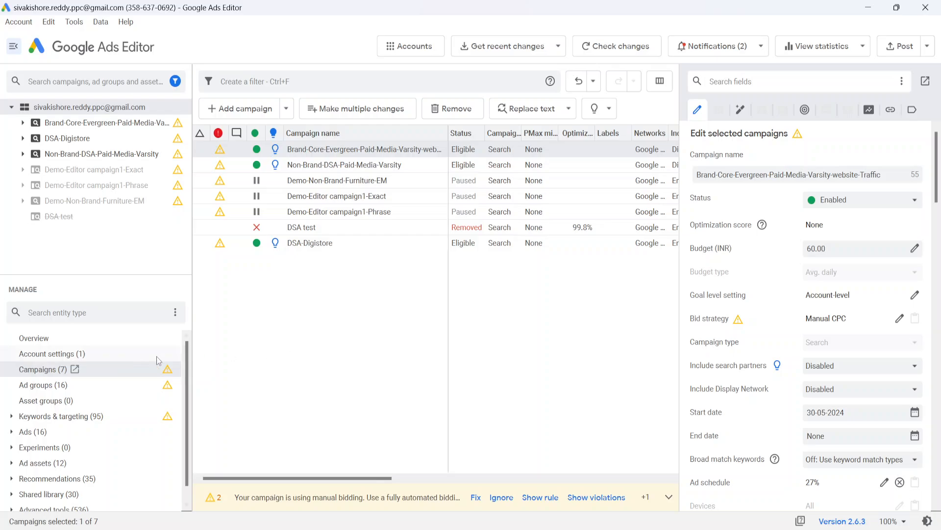
Step: Open the dynamic ad targets under Keywords & targeting and widen the Dynamic ad target column to show the full entries
click(13, 417)
click(13, 417)
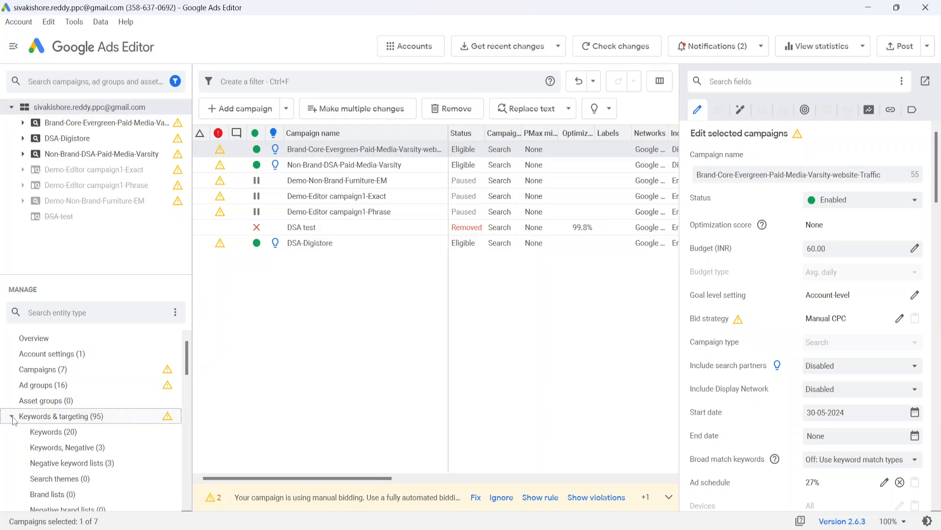
scroll(31, 454, down, 4)
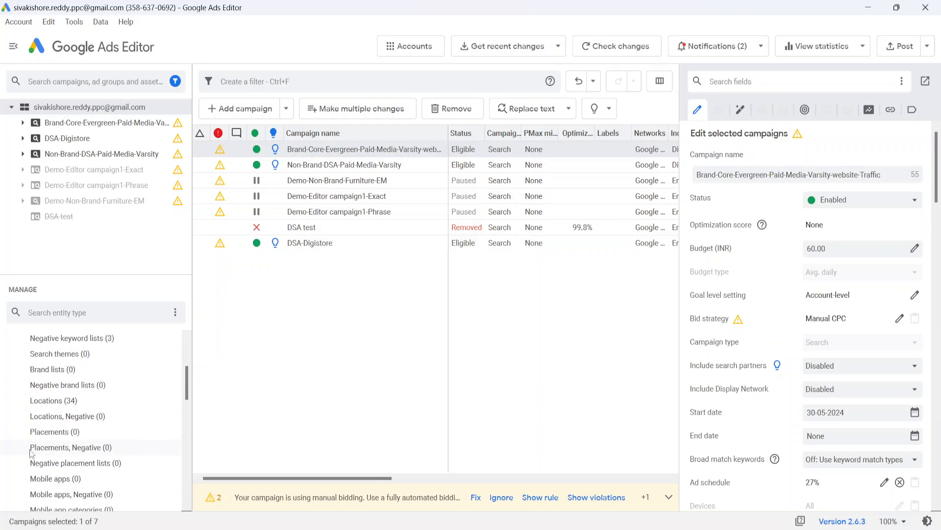
scroll(31, 454, down, 2)
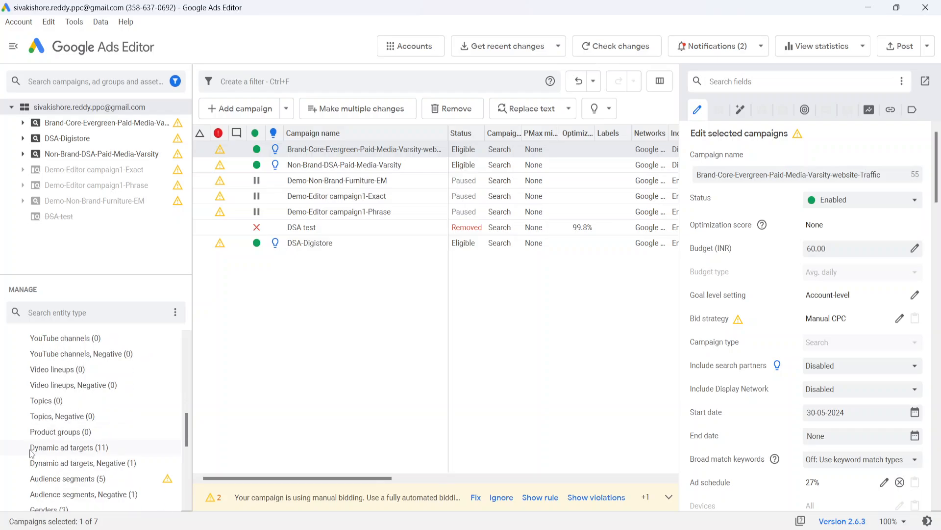
click(87, 451)
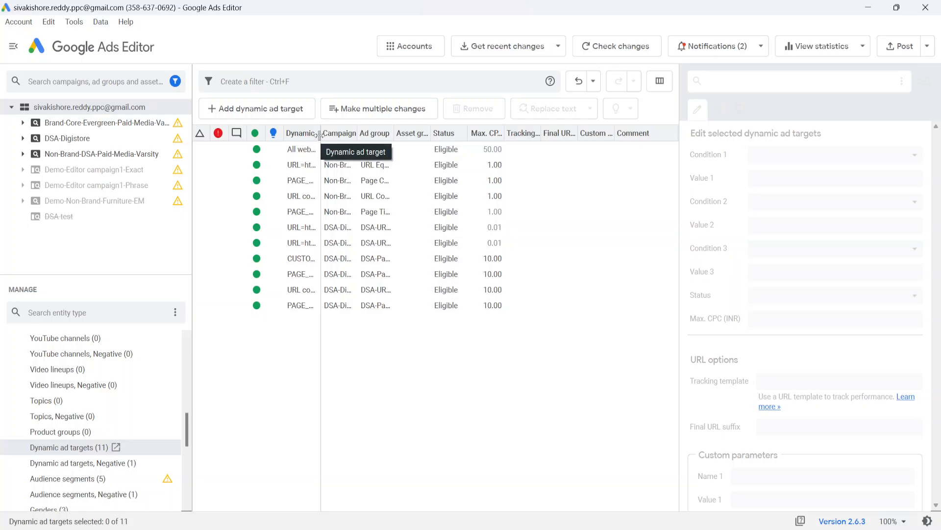
drag(319, 135, 441, 147)
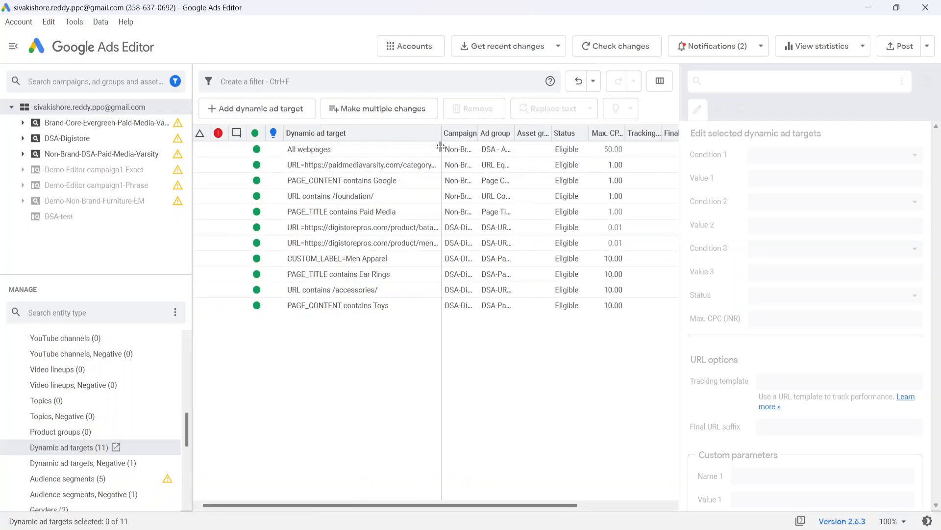
Step: Examine the column headings available for making multiple changes to dynamic ad targets, and leave without importing anything
click(369, 114)
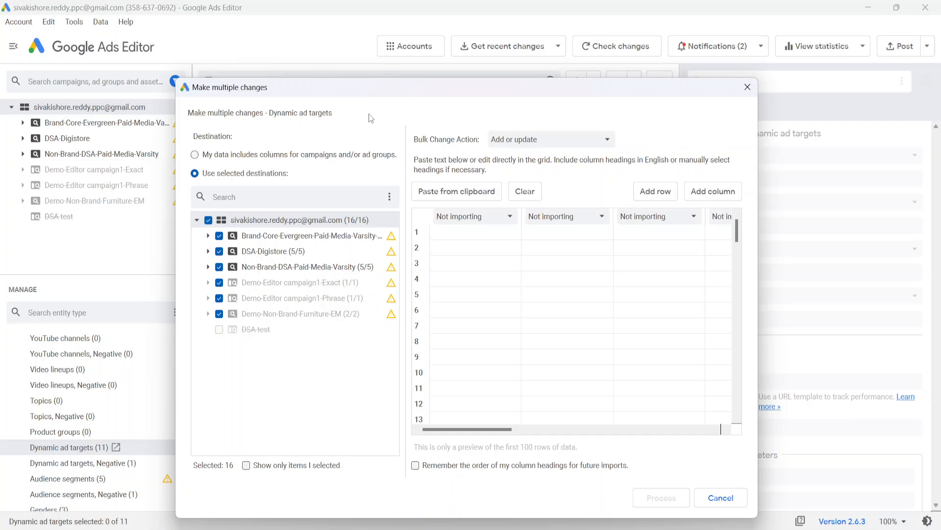
click(475, 218)
scroll(470, 255, up, 4)
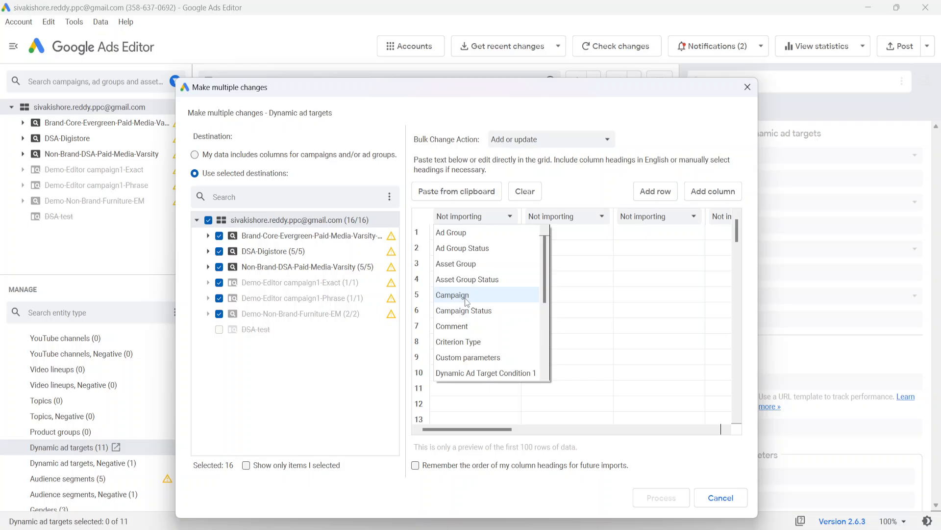
scroll(474, 358, down, 1)
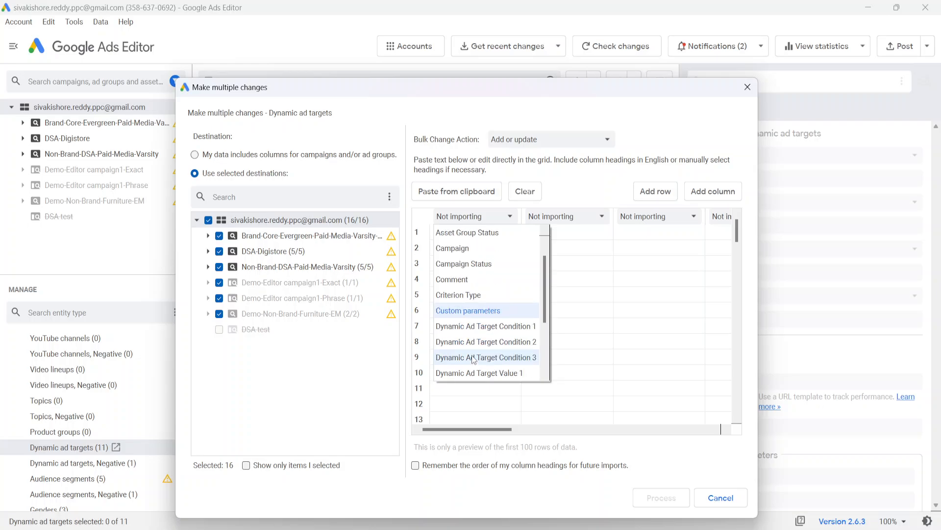
scroll(474, 358, down, 1)
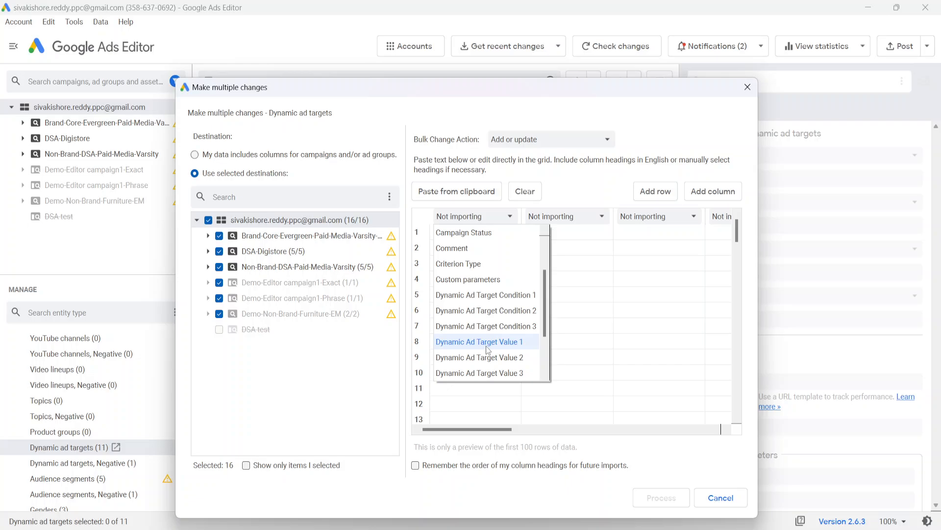
click(717, 493)
click(718, 492)
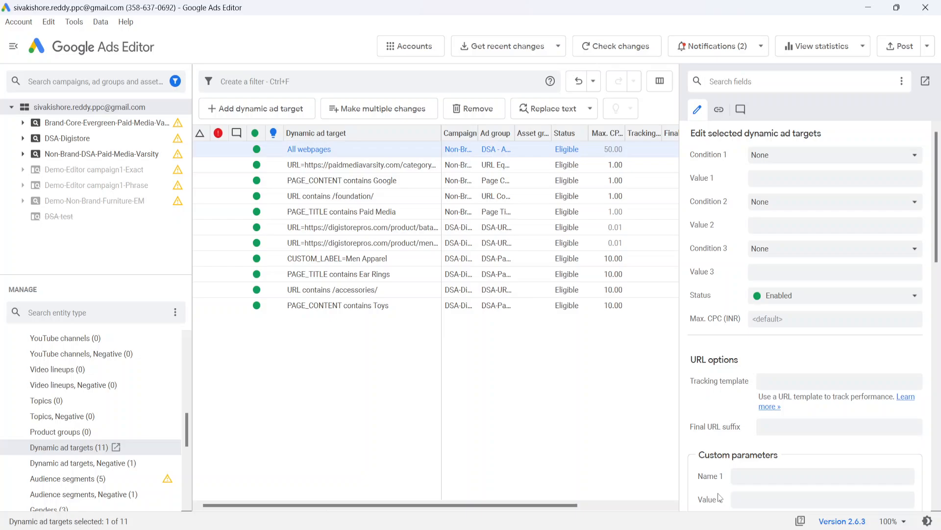
click(486, 406)
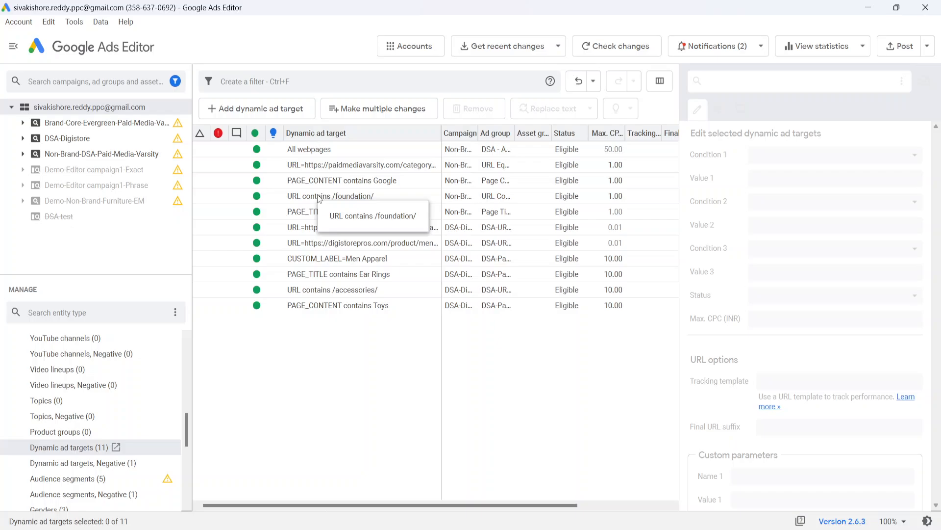
scroll(72, 420, up, 3)
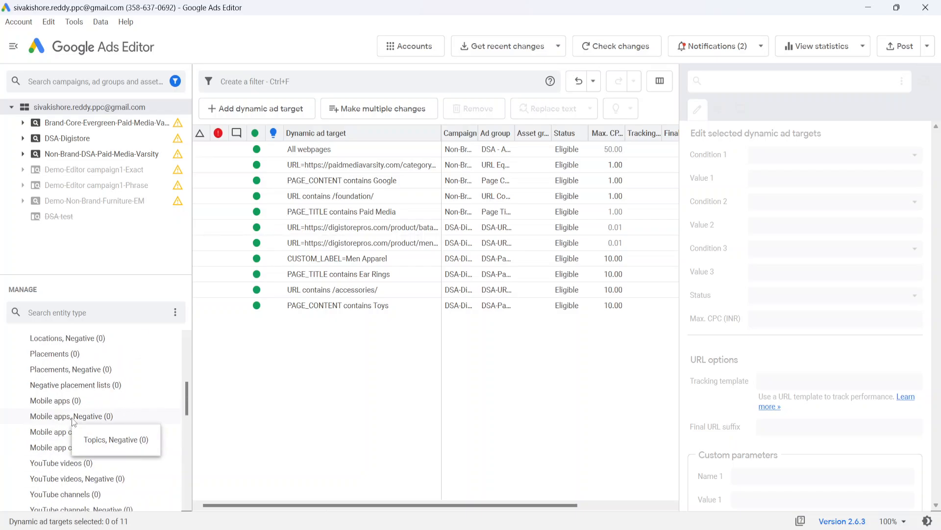
scroll(72, 421, down, 4)
scroll(49, 411, up, 7)
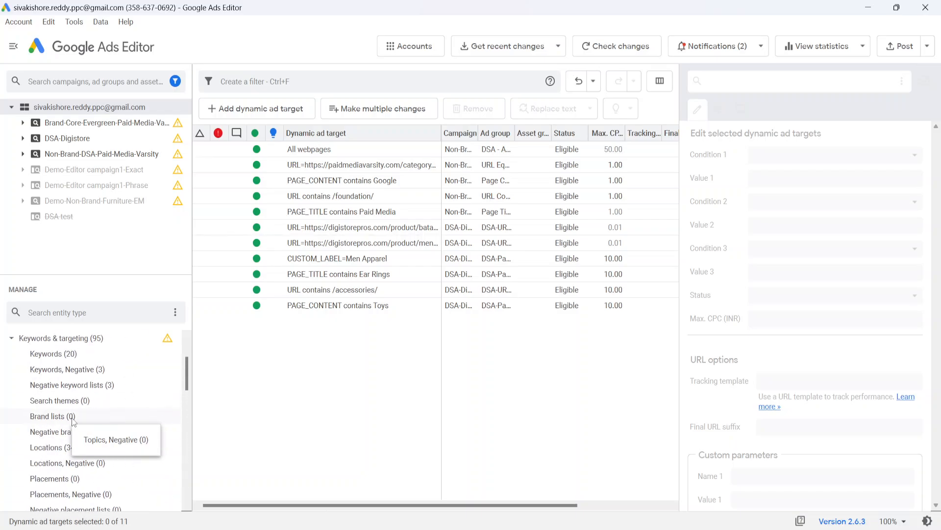
scroll(41, 405, up, 2)
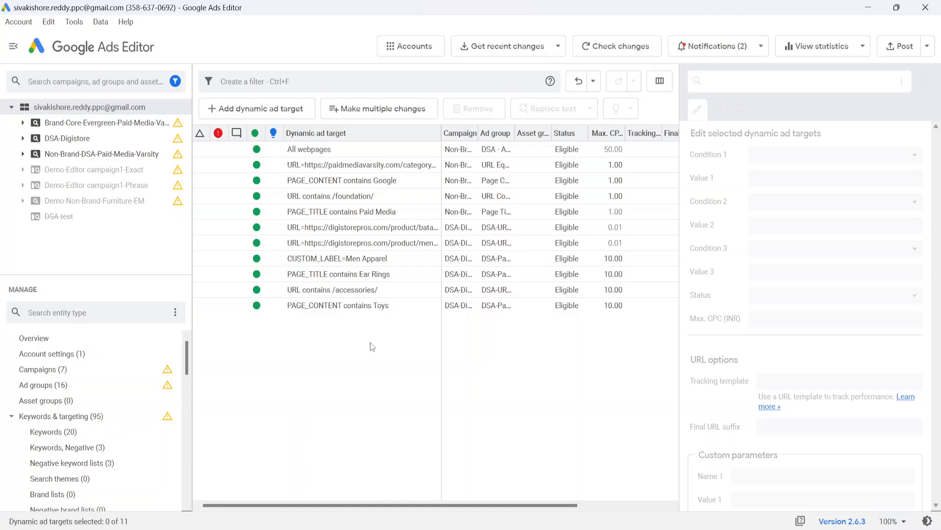
Step: Copy all dynamic ad targets, switch to the Google Ads - DSA Campaign spreadsheet in Google Sheets, and paste them starting at cell A1
click(288, 218)
key(ctrl+a)
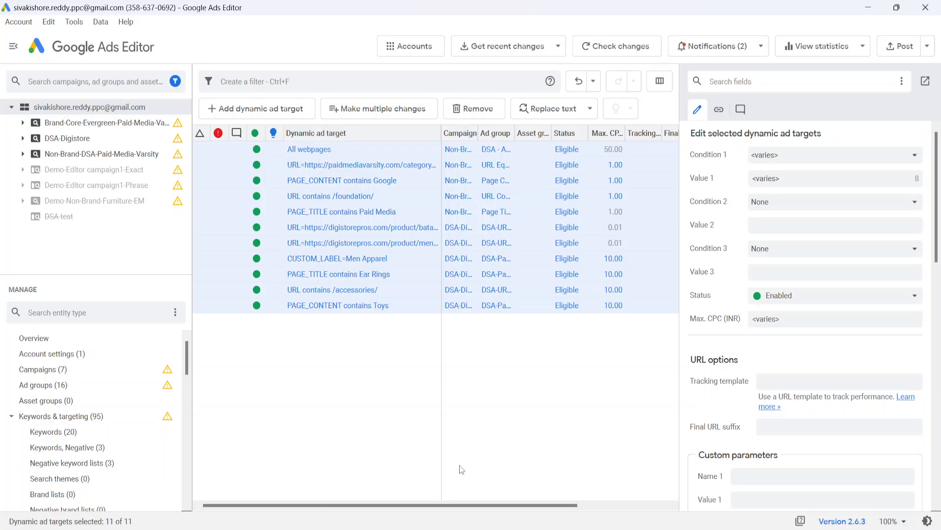
click(472, 529)
click(252, 11)
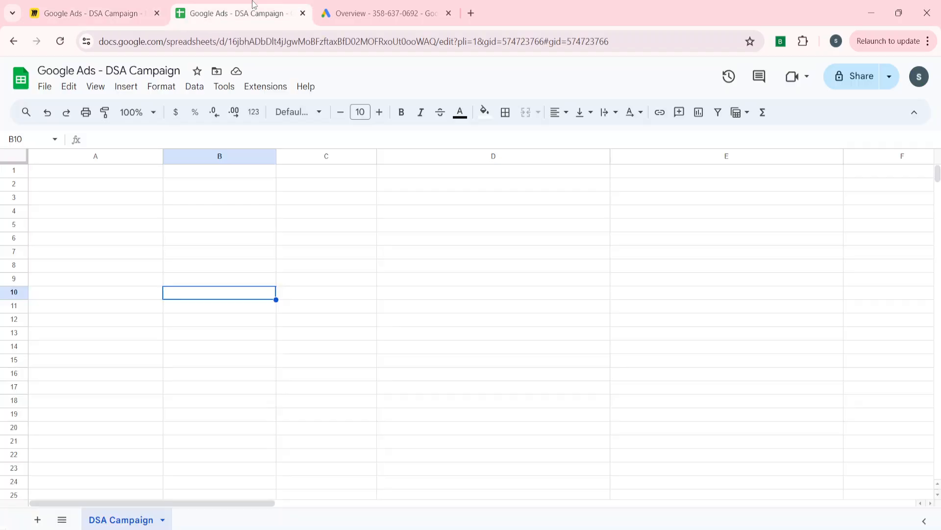
click(72, 171)
key(ctrl+v)
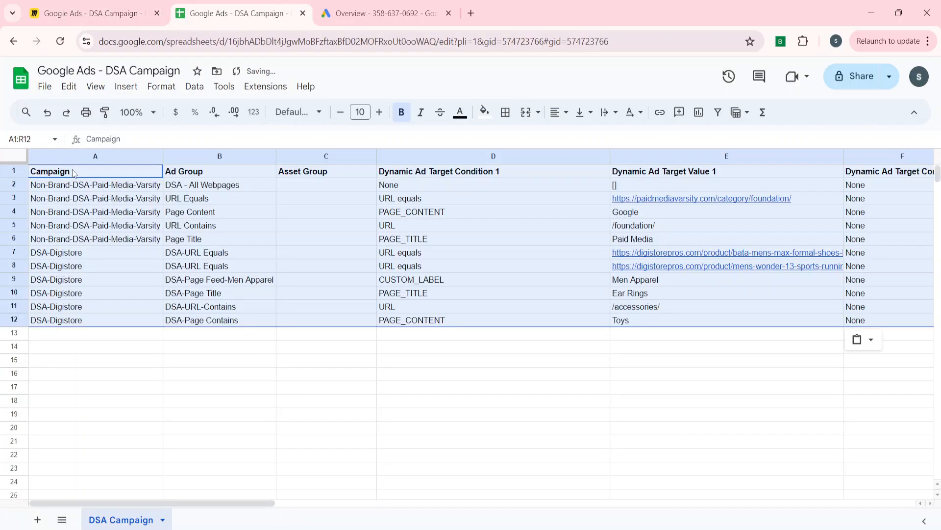
Step: Fit all column widths of the DSA Campaign sheet to their contents
key(ctrl+a)
key(ctrl+a)
key(ctrl+a)
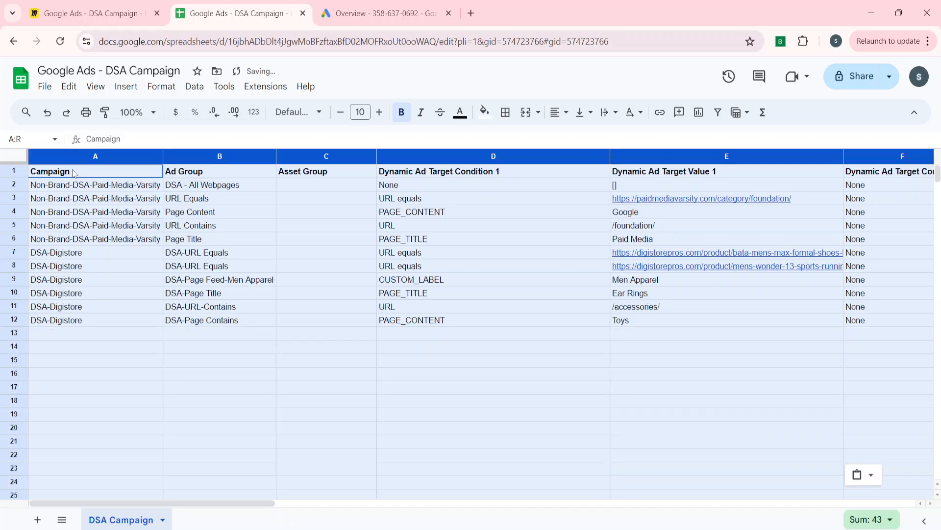
double_click(163, 156)
click(338, 250)
key(ctrl+Up)
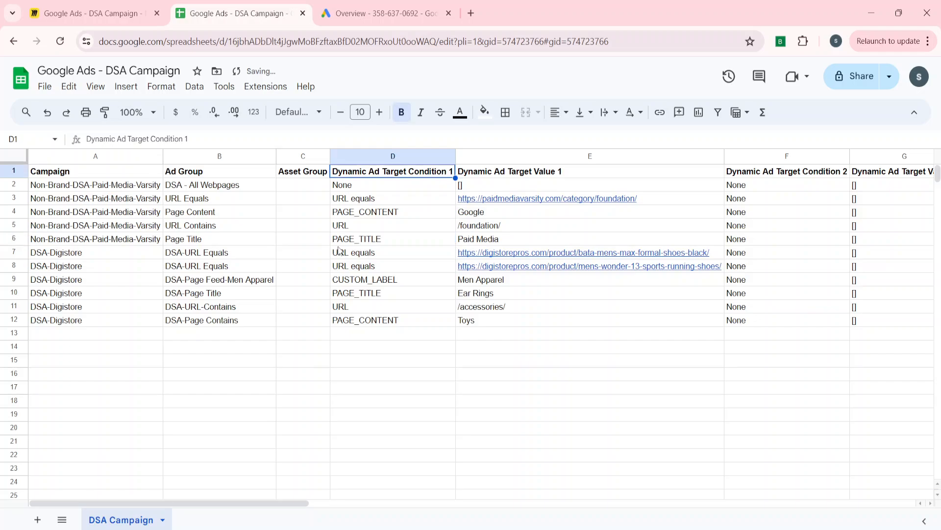
Step: Review the header cells from Campaign through Dynamic Ad Target Value 1
key(ctrl+Left)
key(Right)
key(Right)
key(Right)
key(Right)
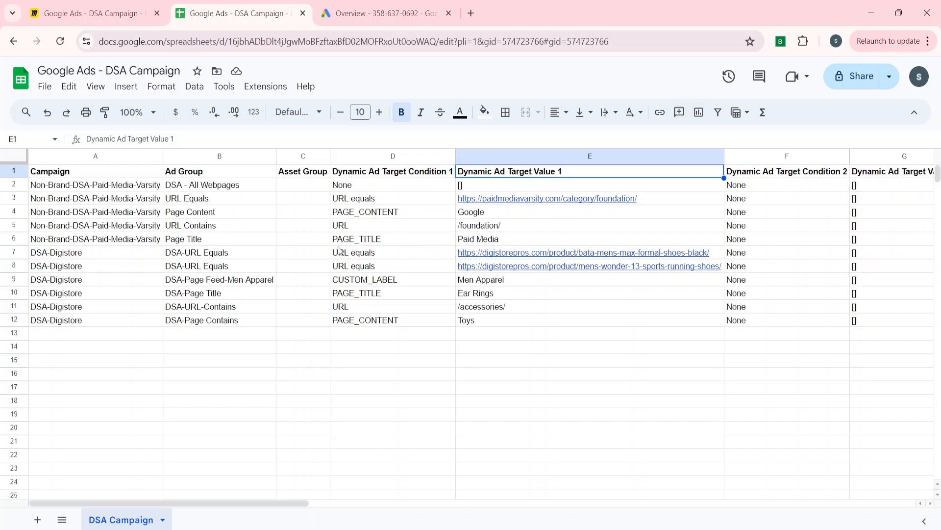
key(Left)
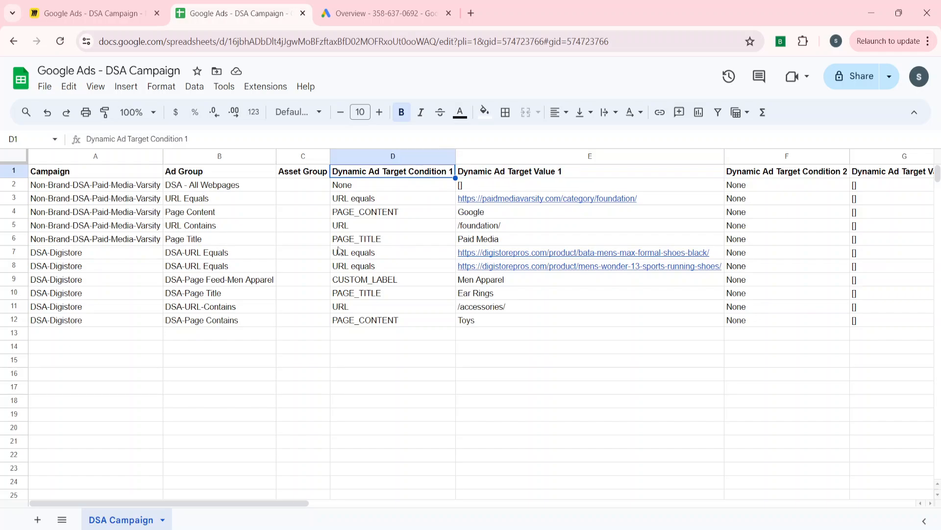
Step: Examine the condition types listed row by row in the Dynamic Ad Target Condition 1 column
key(Down)
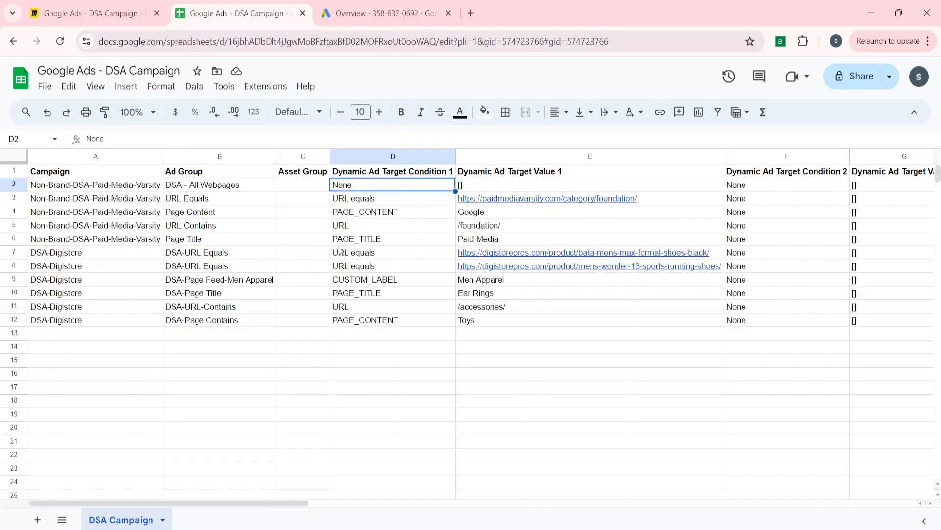
key(ctrl+shift+Down)
key(Down)
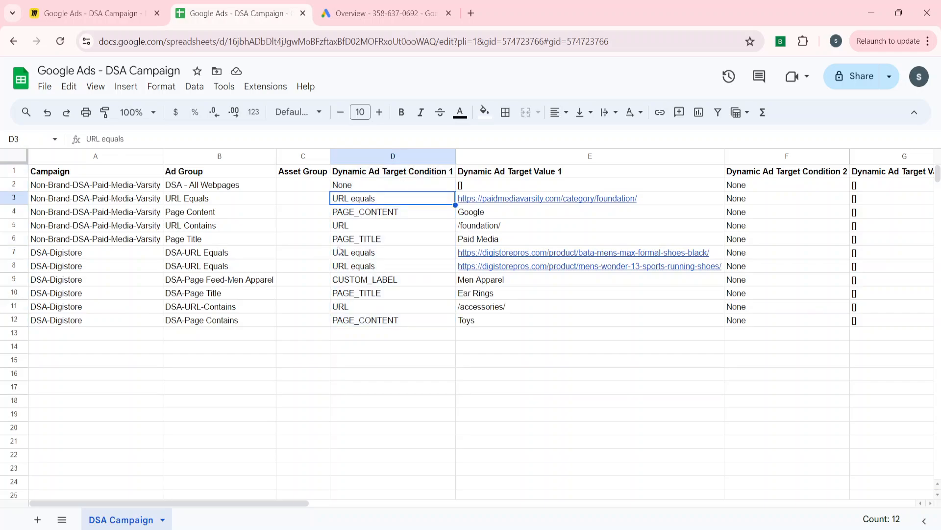
key(Up)
key(Up)
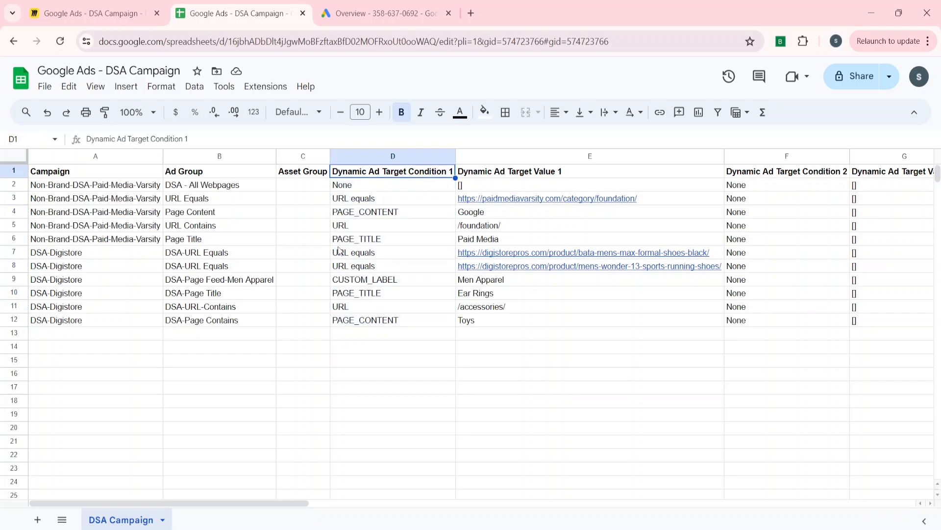
key(Down)
key(Down)
key(Down)
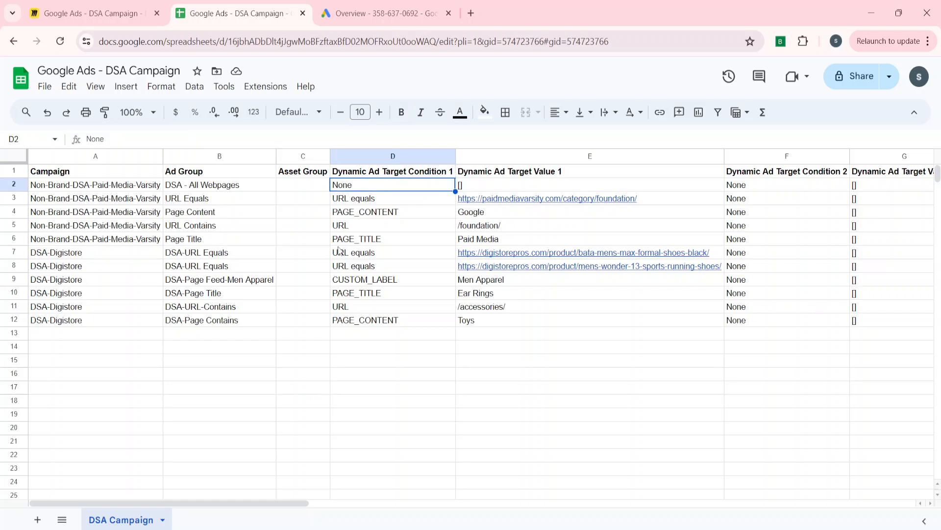
key(Up)
key(Down)
key(Down)
key(Down)
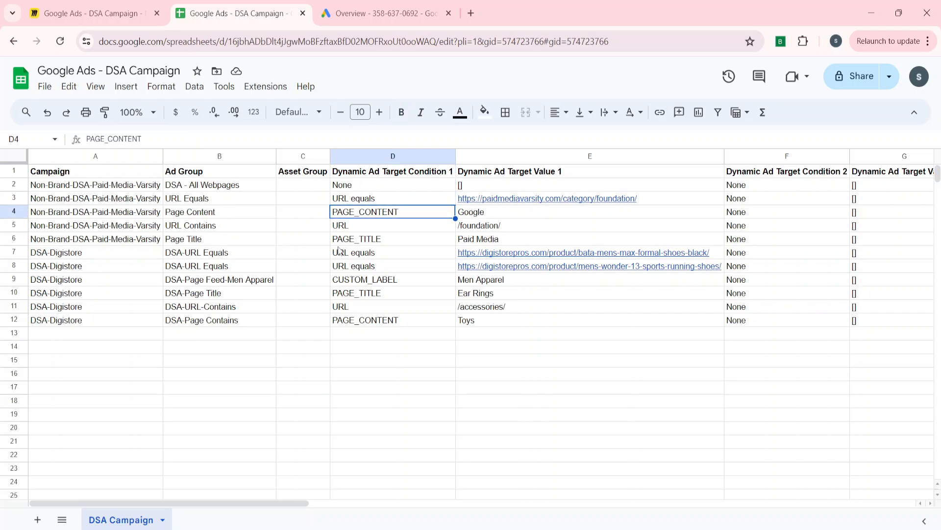
key(Up)
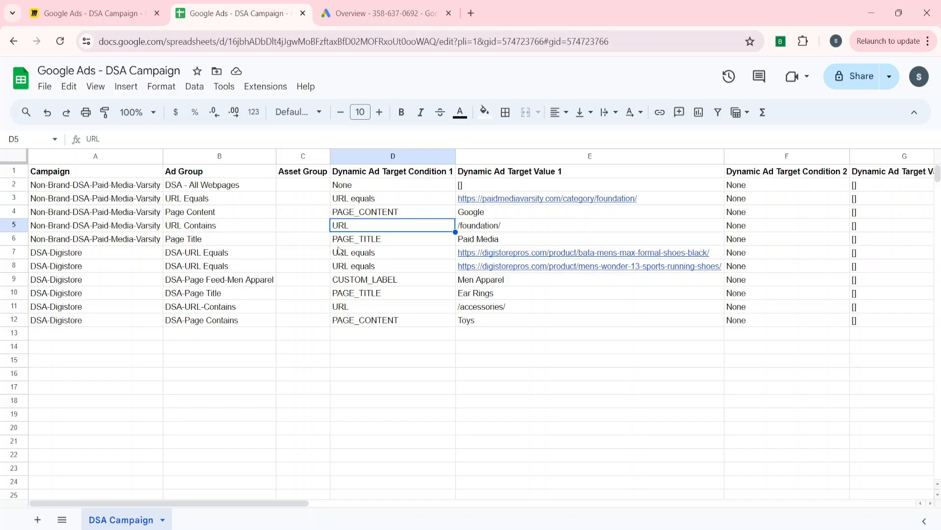
key(Down)
key(Up)
key(Down)
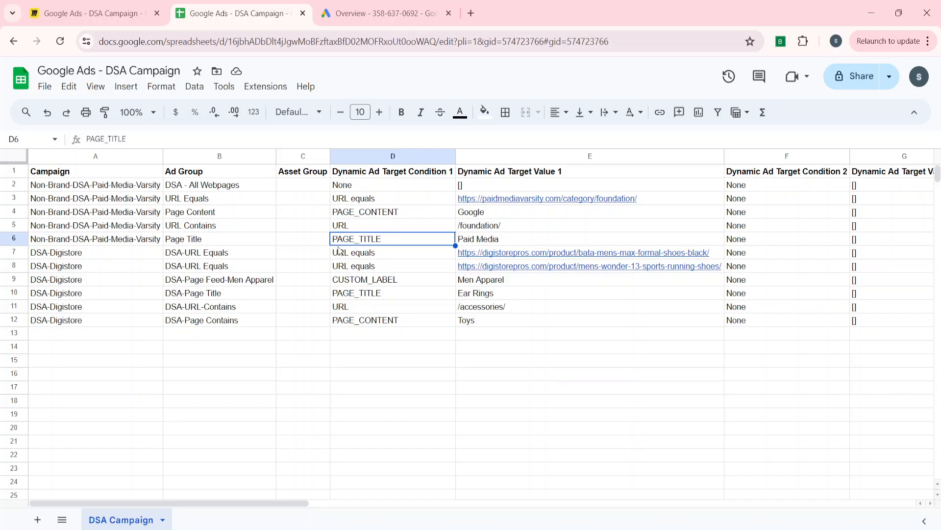
key(Down)
key(Down)
key(Down)
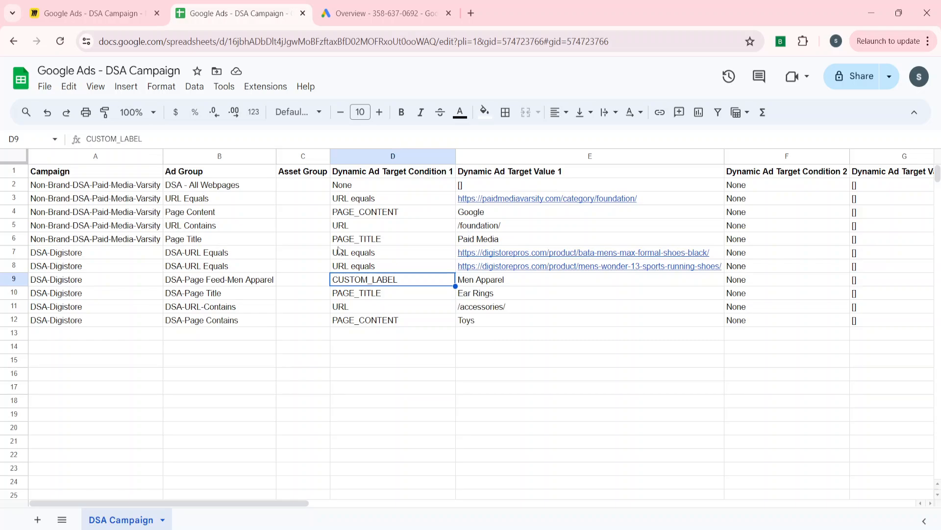
key(Down)
key(Down)
key(Down)
key(Up)
key(Up)
key(Up)
key(Up)
key(Up)
key(Up)
key(Up)
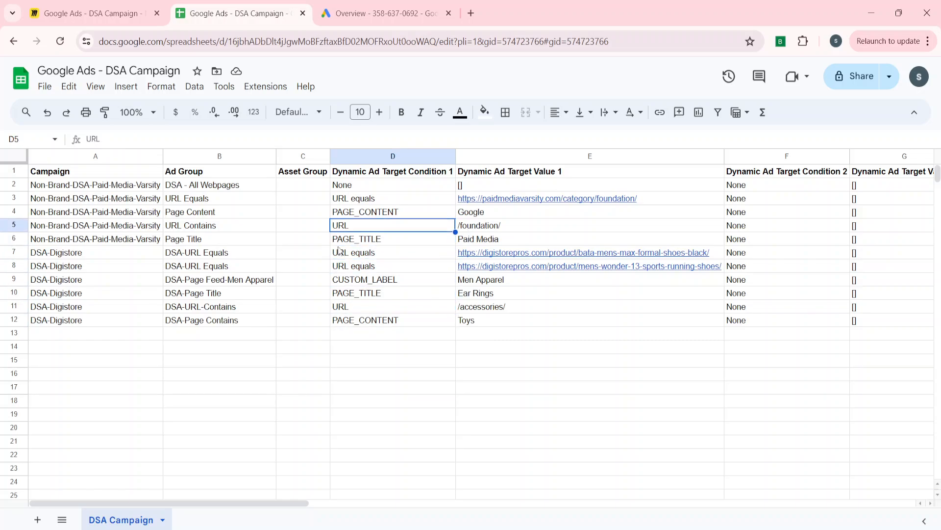
Step: Compare the URL equals condition in row 3 with its entry in the Dynamic Ad Target Value 1 column
key(Up)
key(Up)
key(Up)
key(Right)
key(Down)
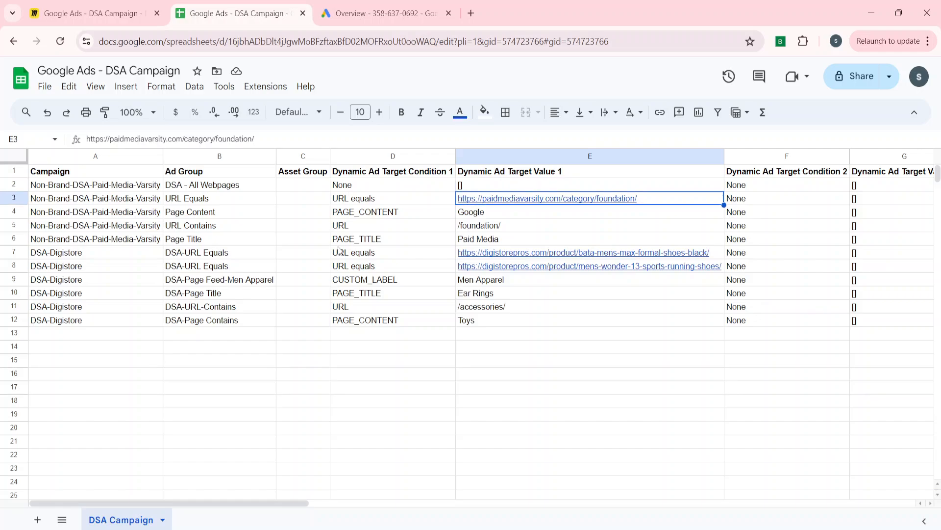
key(Left)
key(Right)
key(Left)
Step: Examine how the conditions in rows 4 to 6 pair with their entries in the Dynamic Ad Target Value 1 column
key(Down)
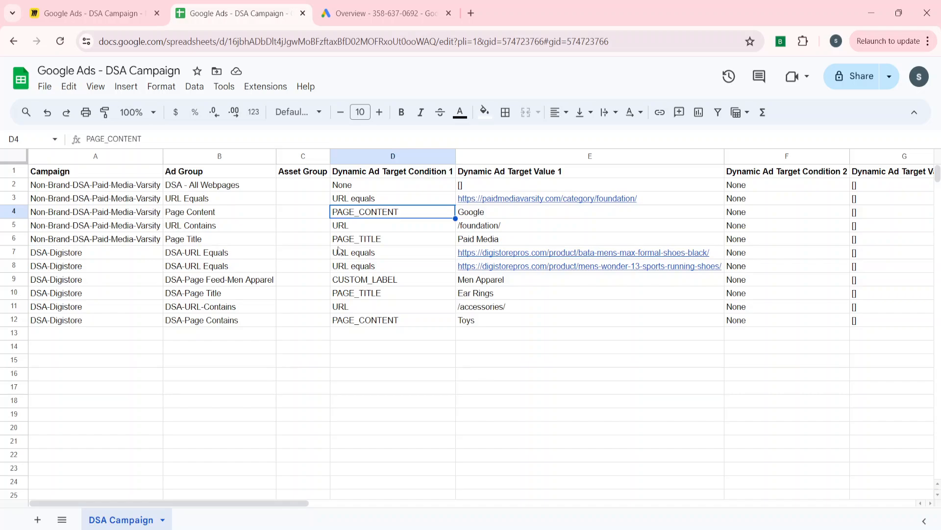
key(Right)
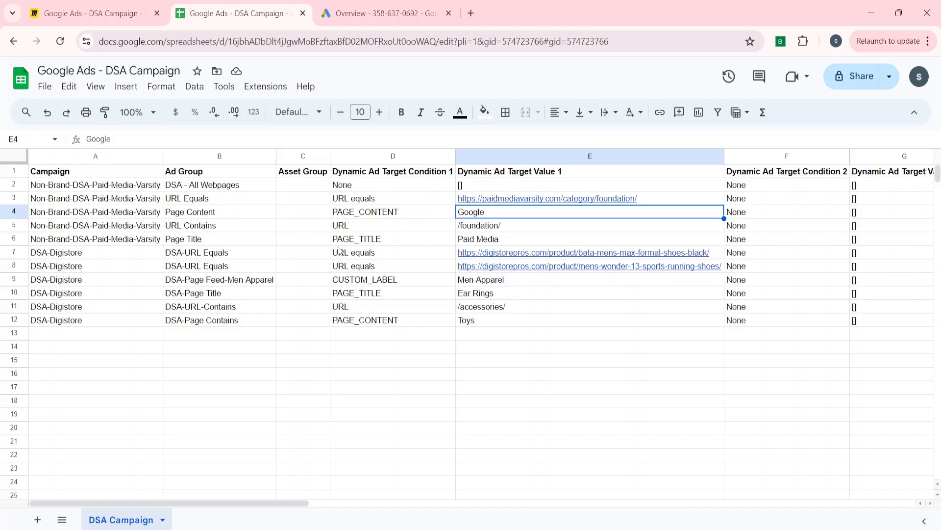
key(Down)
key(Left)
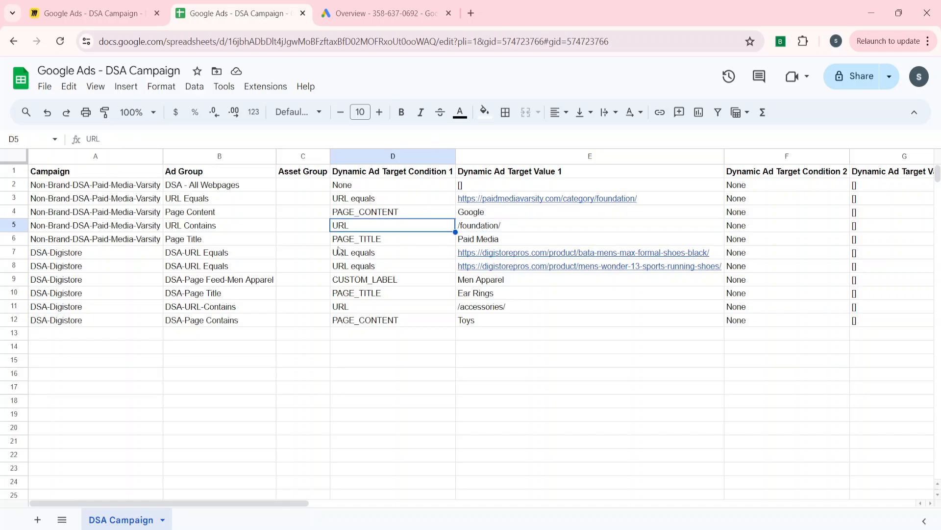
key(Right)
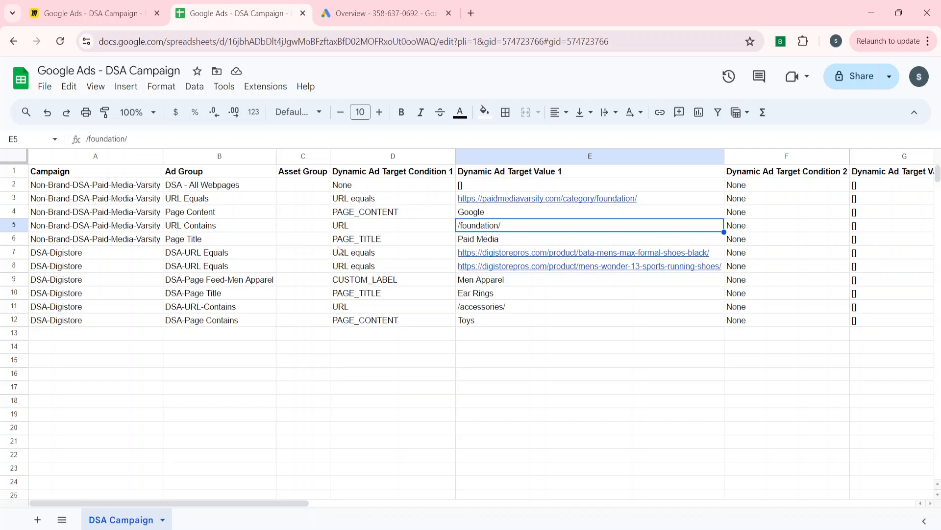
key(Left)
key(Down)
key(Right)
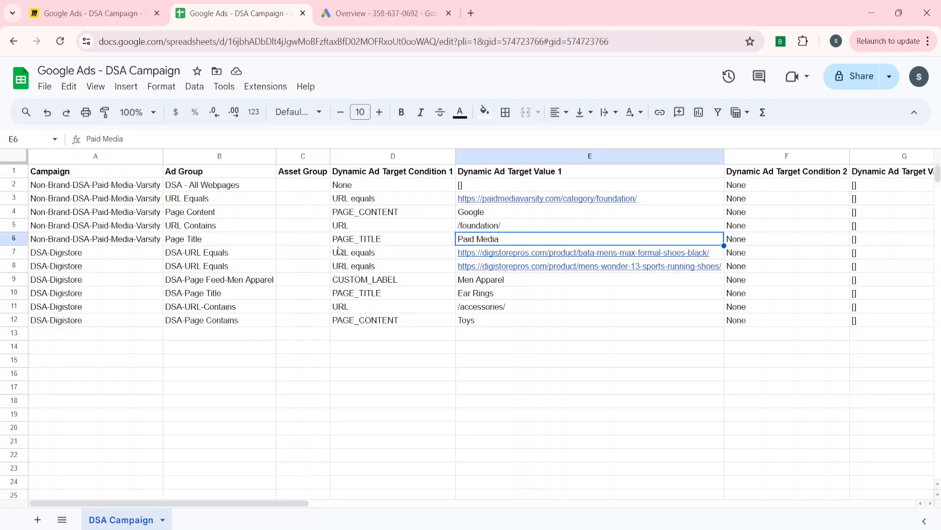
key(Down)
key(Left)
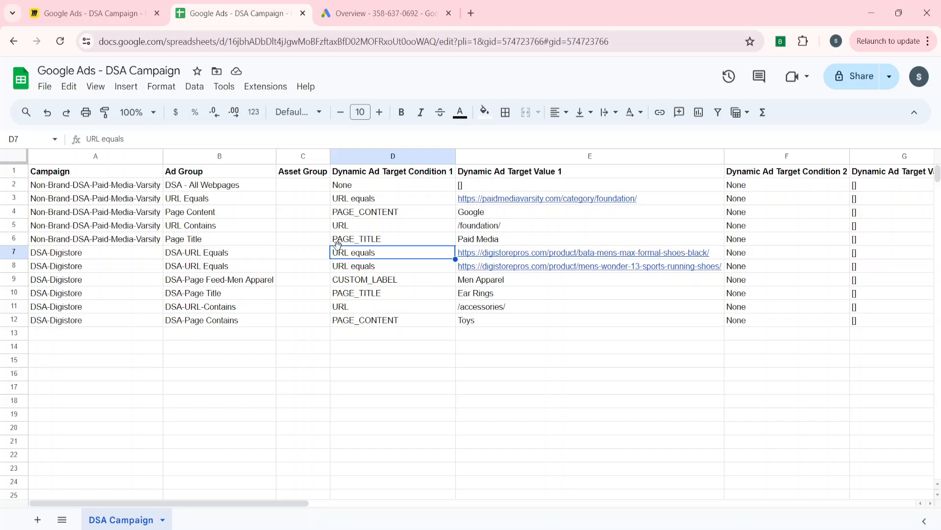
Step: Add a new sheet and copy the Campaign and Ad Group headers from the DSA Campaign sheet into its cells A1:B1
click(37, 520)
click(133, 518)
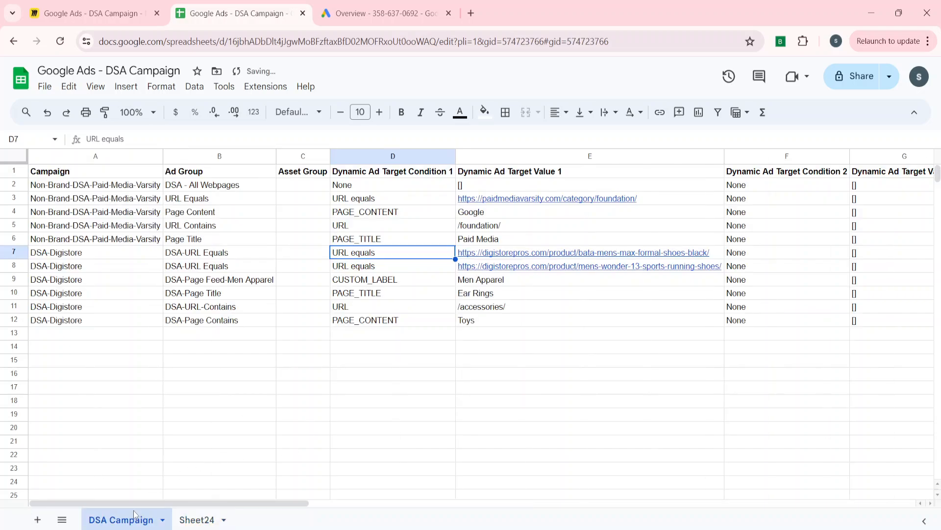
click(154, 260)
key(ctrl+Home)
key(shift+Right)
key(ctrl+c)
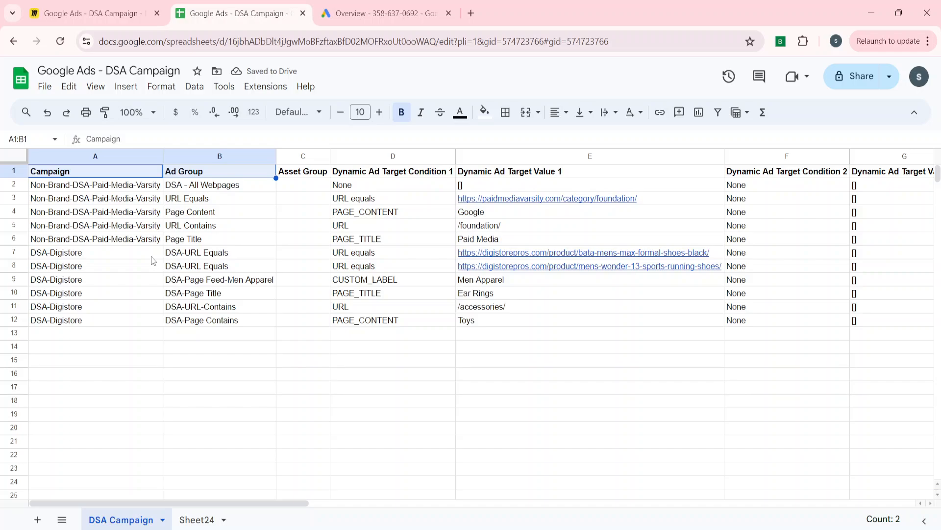
click(197, 519)
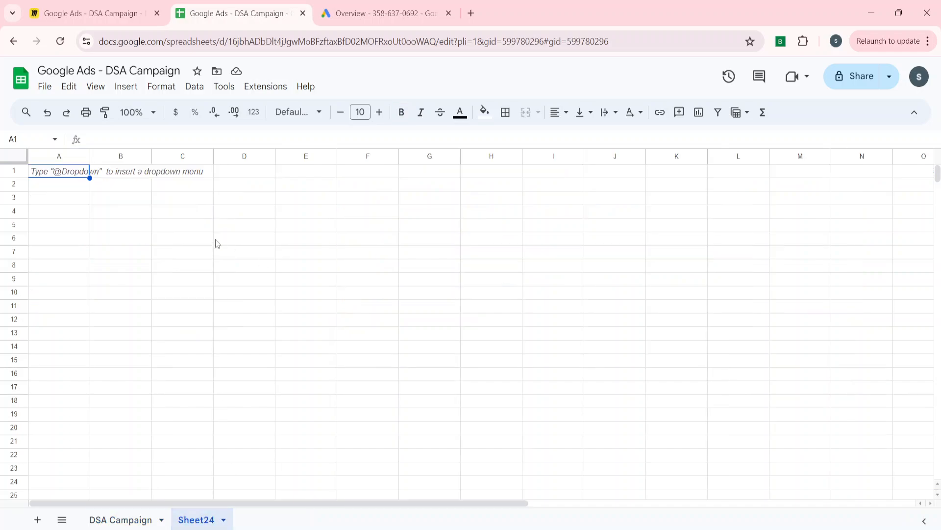
key(ctrl+v)
Step: Copy the Dynamic Ad Target Condition 1 and Value 1 headers into C1:D1 of the new sheet and fit both column widths
click(130, 517)
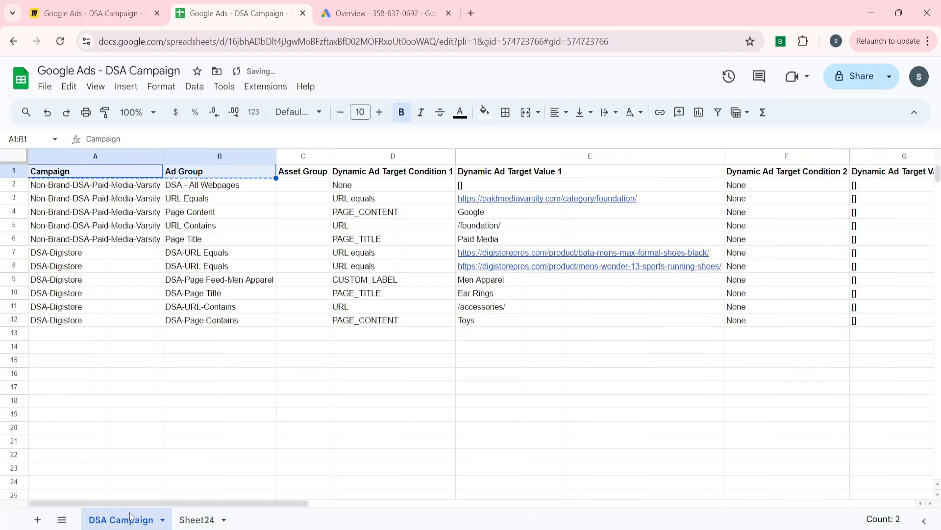
key(Right)
key(Right)
key(Right)
key(shift+Right)
key(ctrl+c)
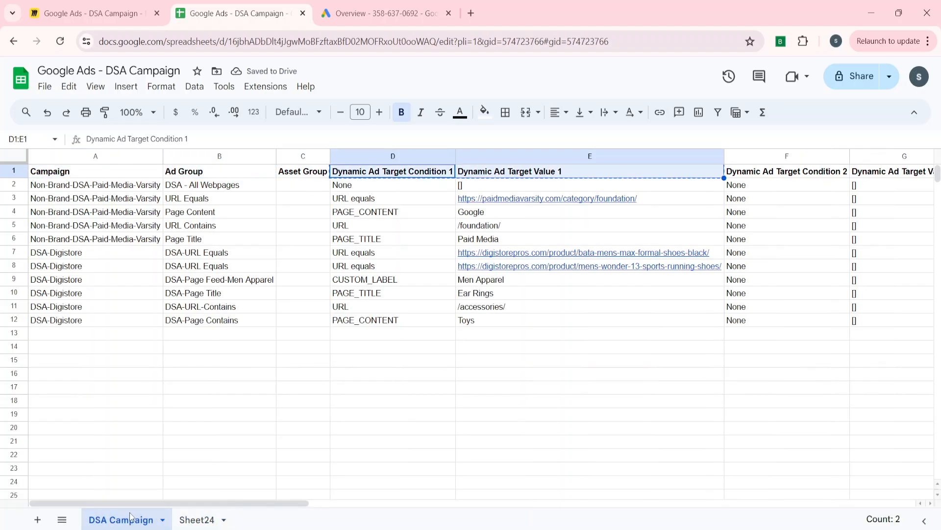
click(194, 520)
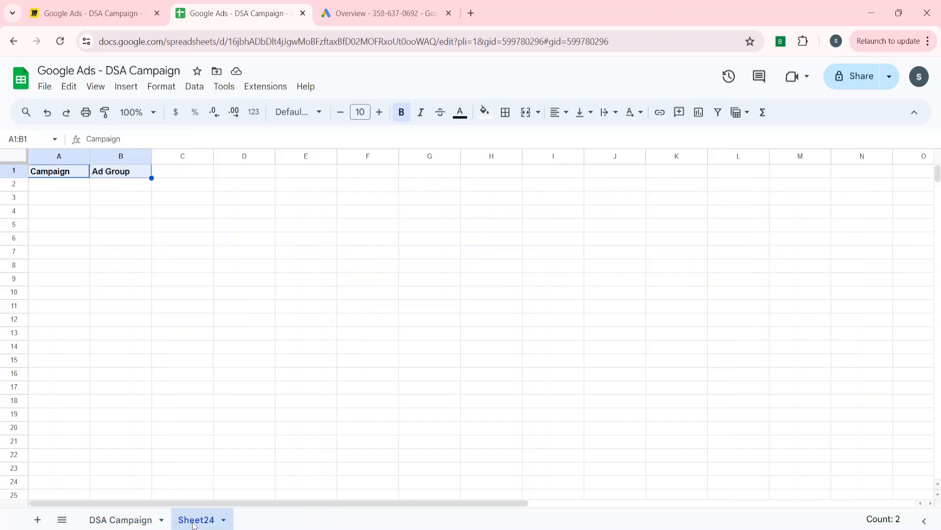
key(Right)
key(Right)
key(ctrl+v)
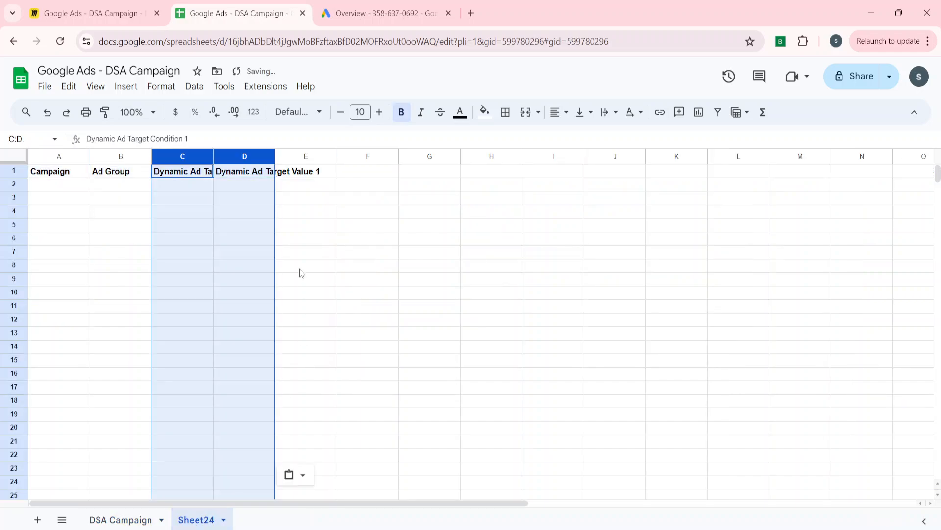
double_click(213, 157)
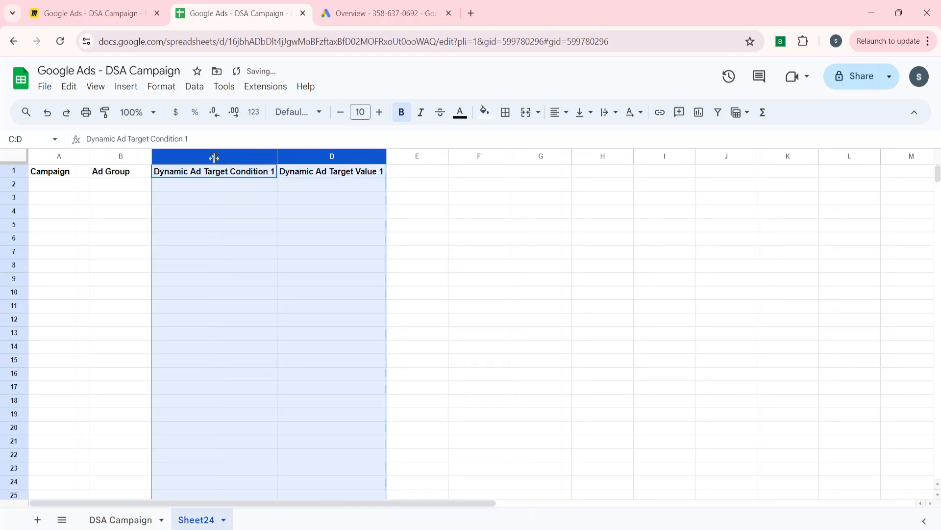
click(166, 242)
Step: Copy the DSA-Digistore campaign and DSA-URL Equals ad group cells, A7:B7, from the DSA Campaign sheet
click(127, 524)
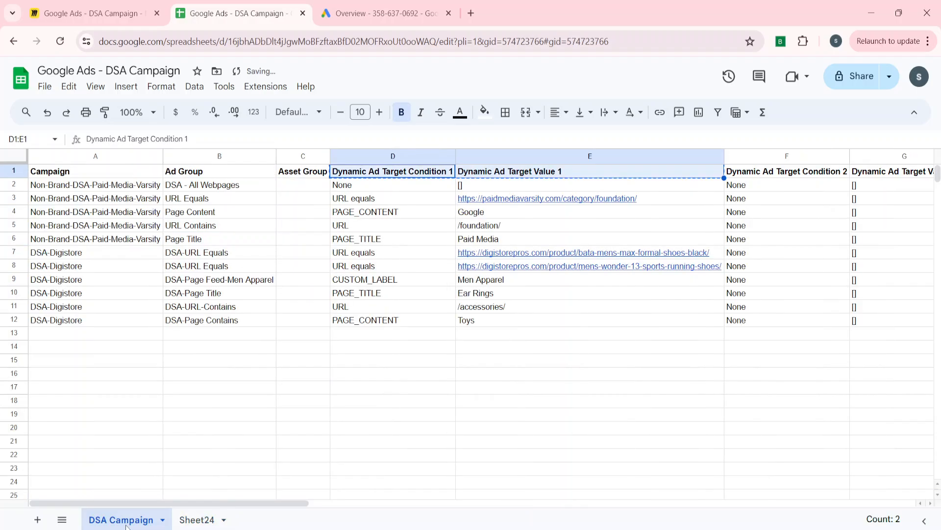
key(Left)
key(Left)
key(Left)
key(Down)
key(Down)
key(Down)
key(Down)
key(Down)
key(Down)
key(shift+Right)
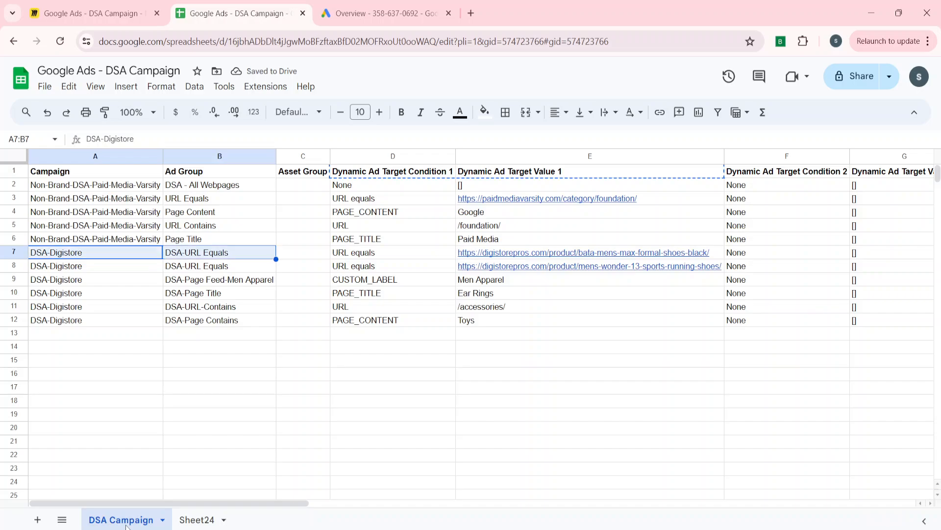
key(shift+Left)
key(Down)
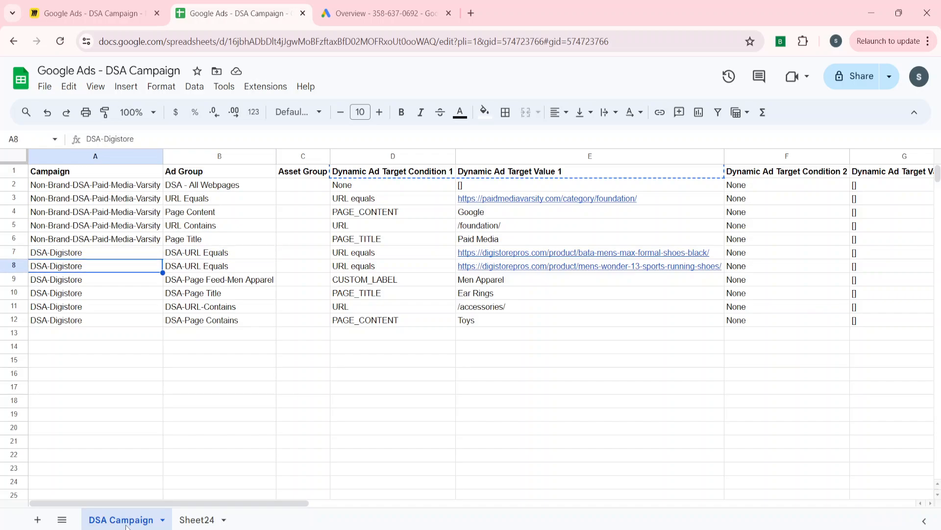
key(Down)
key(Up)
key(Up)
key(shift+Right)
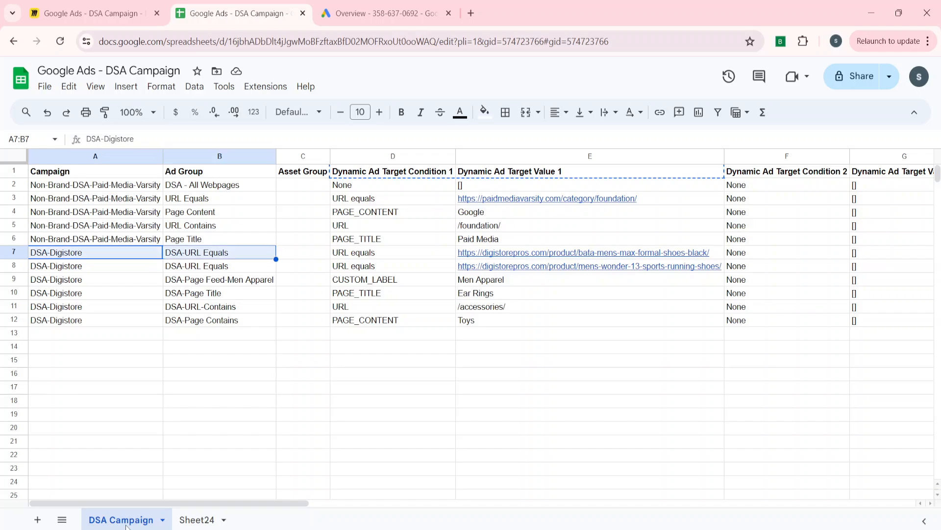
key(ctrl+c)
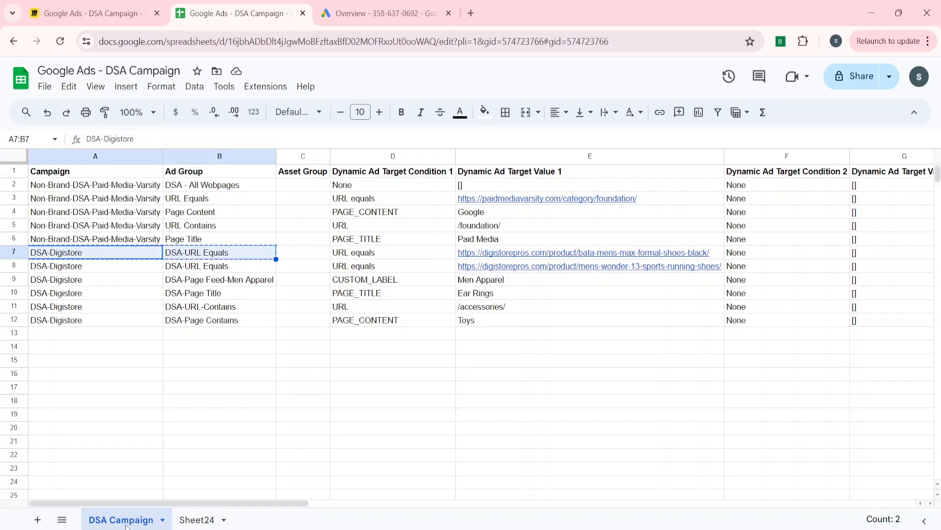
Step: Paste the copied campaign and ad group names into row 2 of the new sheet, under the Campaign and Ad Group headers
click(191, 520)
key(Left)
key(Left)
key(Up)
key(Up)
key(Up)
key(Up)
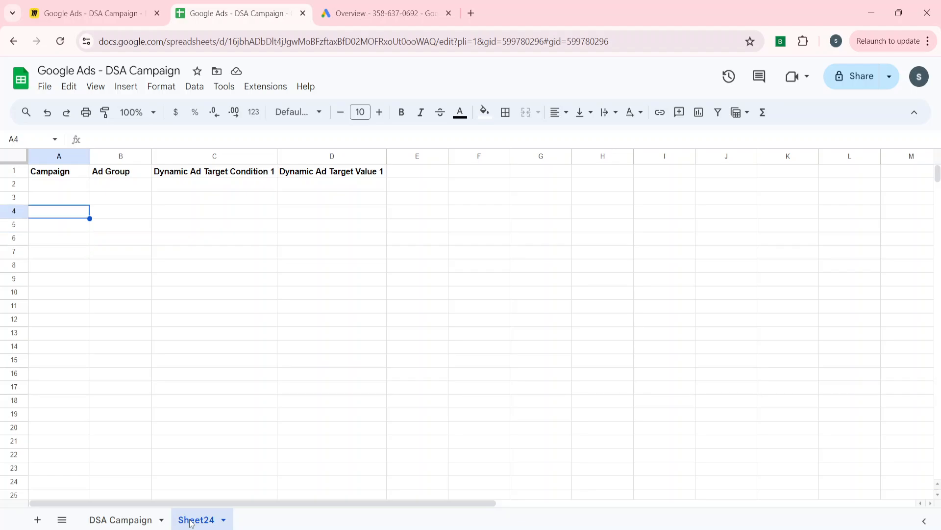
key(ctrl+v)
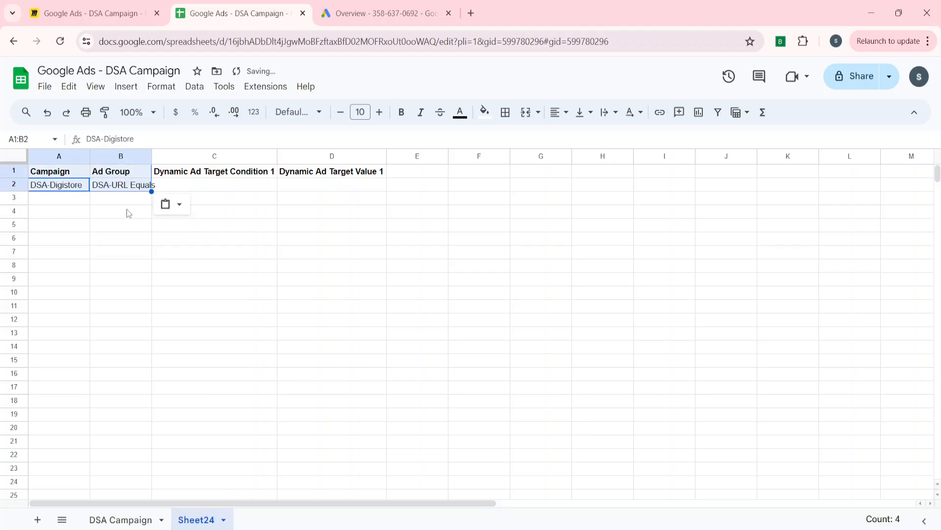
Step: Copy the URL equals condition from cell D7 of the DSA Campaign sheet into cell C2 of the new sheet
click(218, 229)
key(Up)
key(Up)
key(Up)
key(Up)
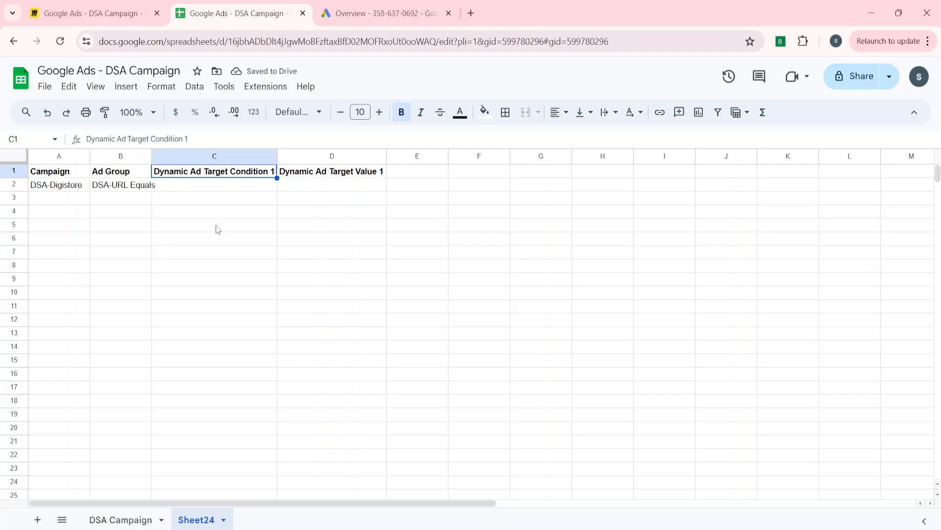
key(Down)
click(110, 518)
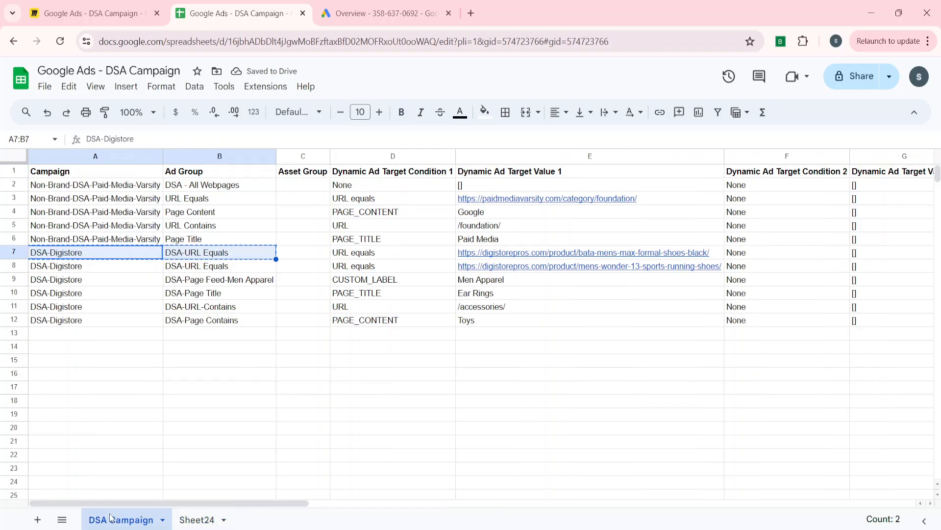
key(Right)
key(Right)
key(Right)
key(ctrl+c)
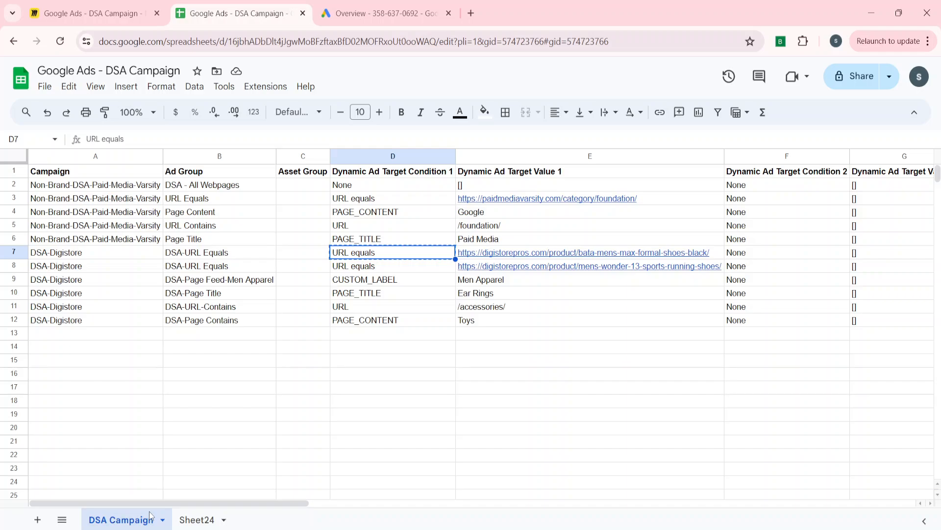
click(196, 519)
key(ctrl+v)
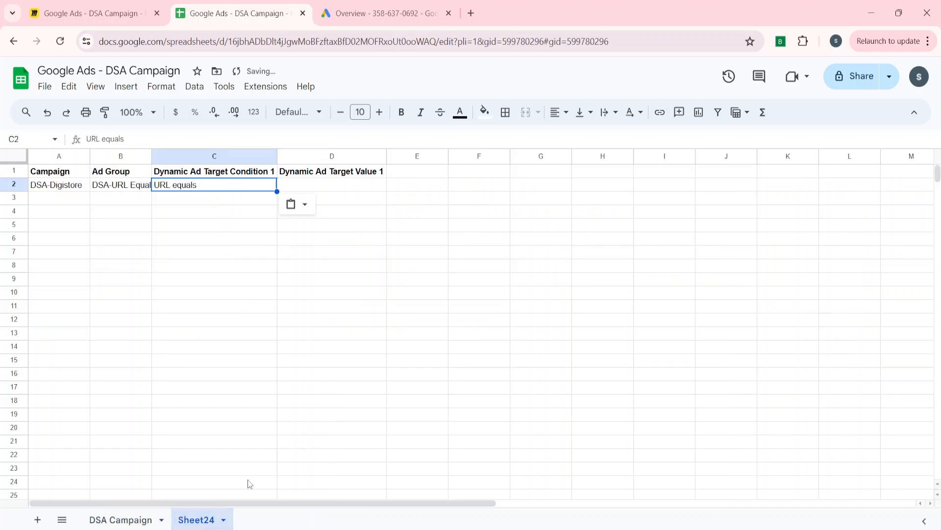
Step: Search Google for digistorepros.com in a new browser tab and open the Digistorepros home page
click(375, 13)
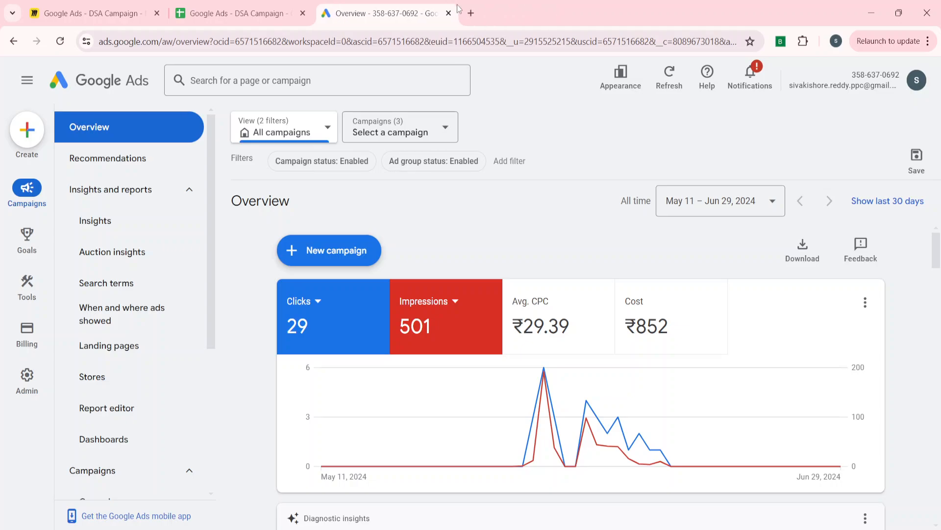
click(471, 13)
click(377, 287)
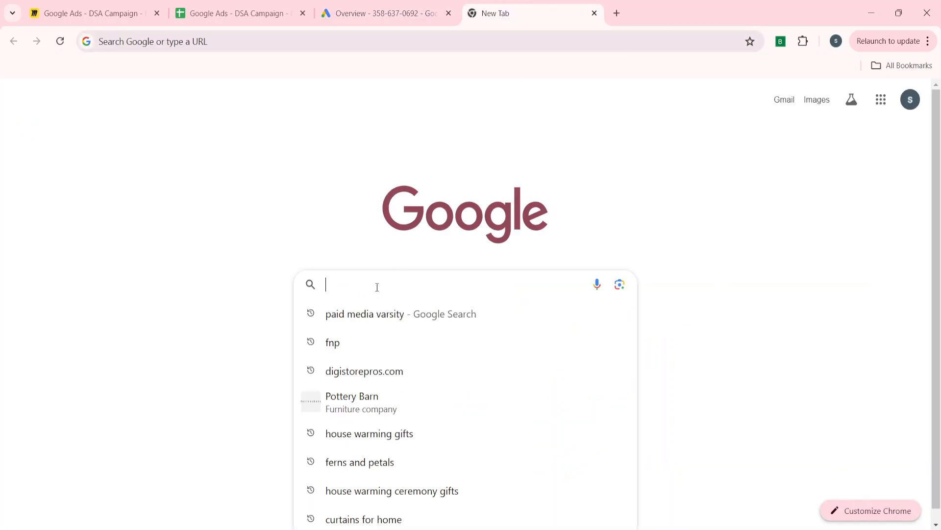
click(359, 375)
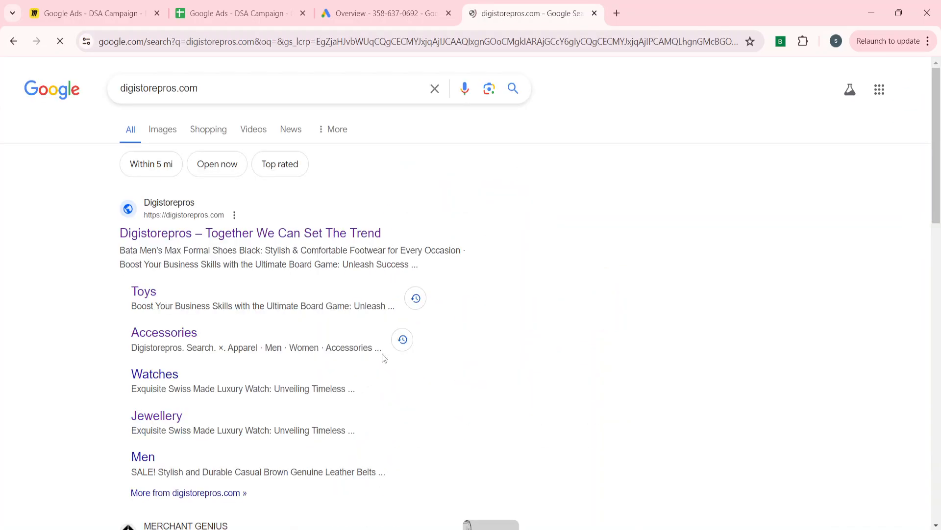
click(178, 232)
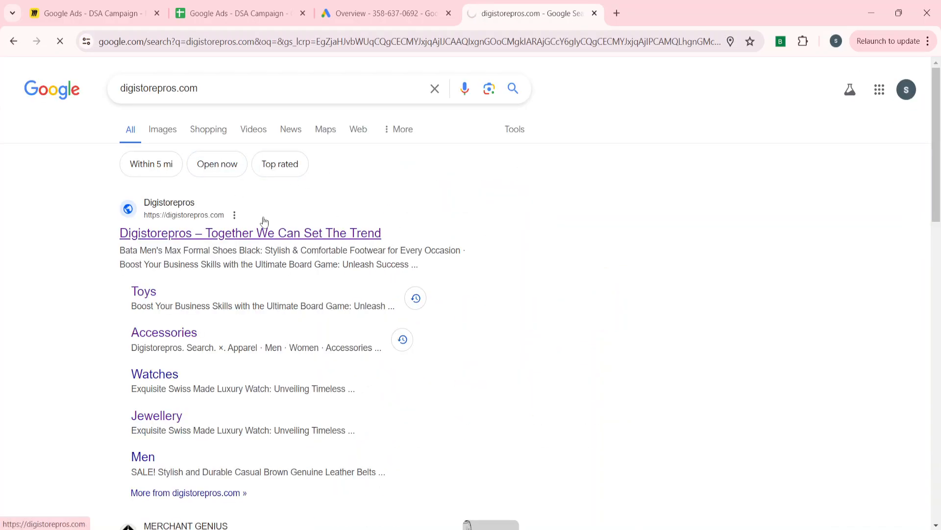
Step: Return to the DSA campaign spreadsheet and widen the Ad Group column so its full text fits
click(236, 13)
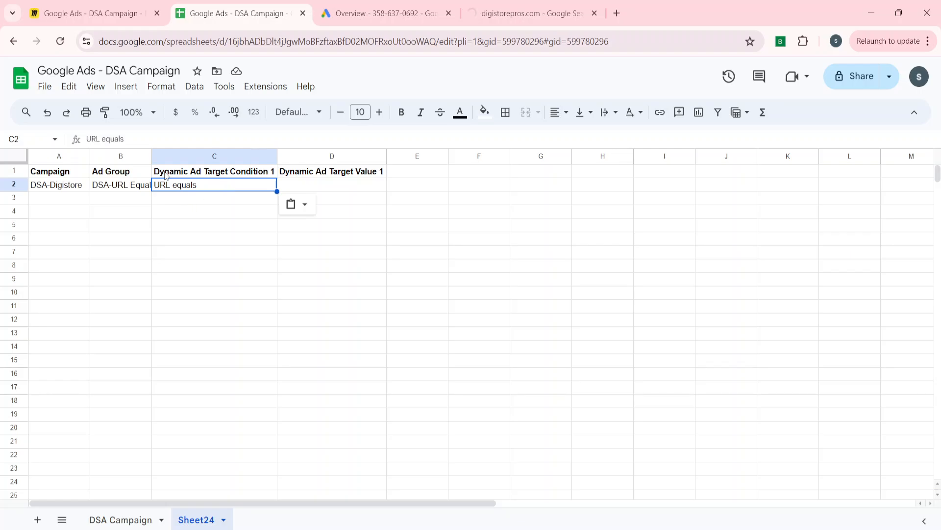
drag(152, 156, 231, 156)
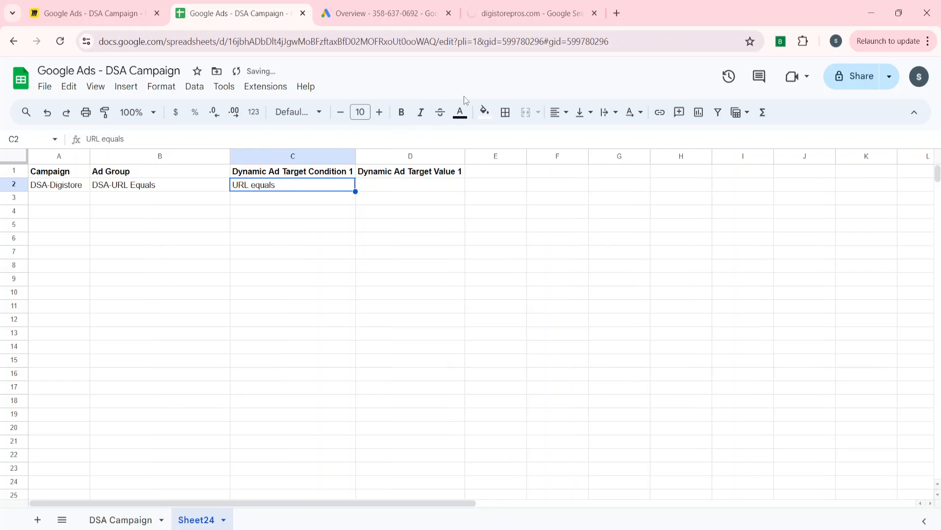
click(531, 7)
click(379, 5)
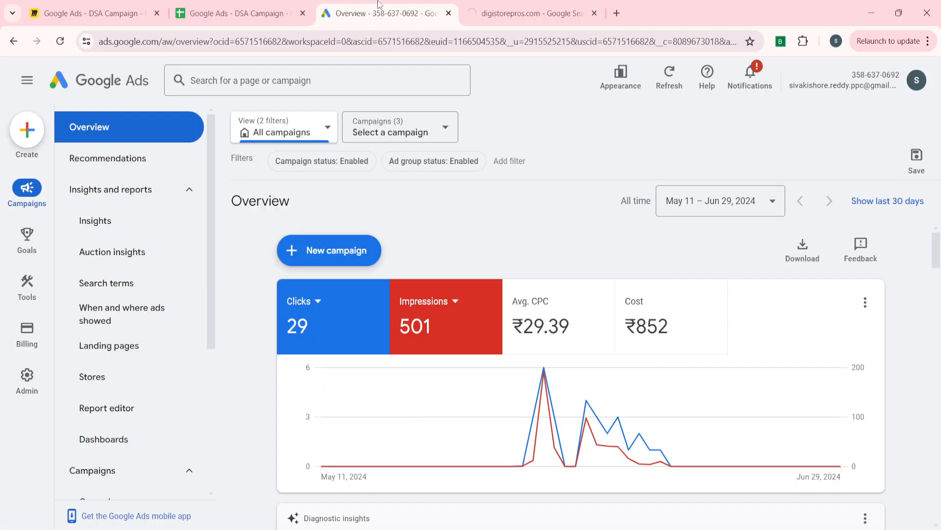
click(266, 15)
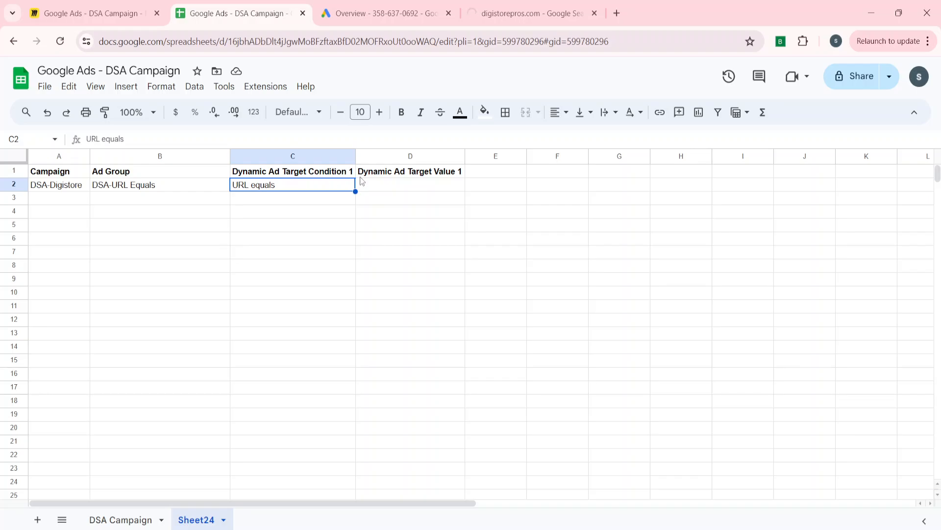
Step: Open the Premium Chess Board product page from the Digistorepros home page and copy its URL
click(514, 5)
scroll(41, 347, down, 5)
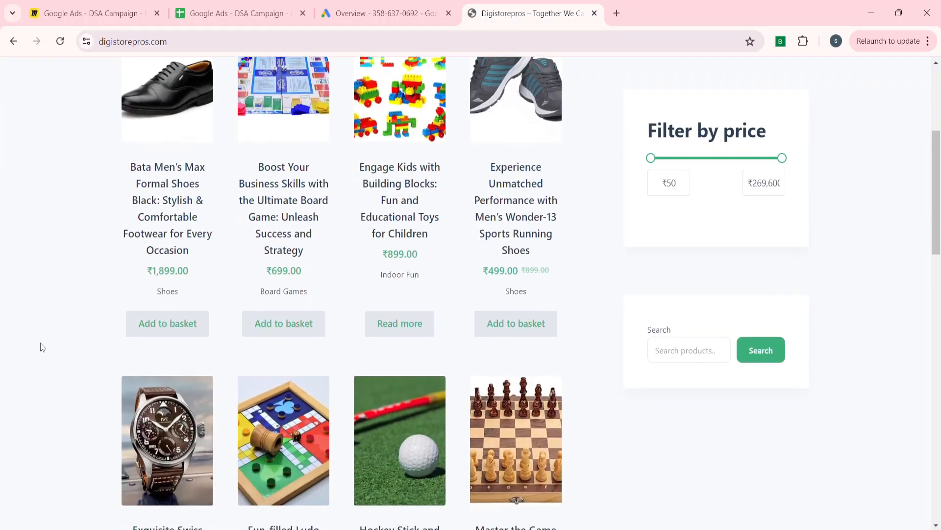
scroll(41, 347, down, 4)
click(559, 197)
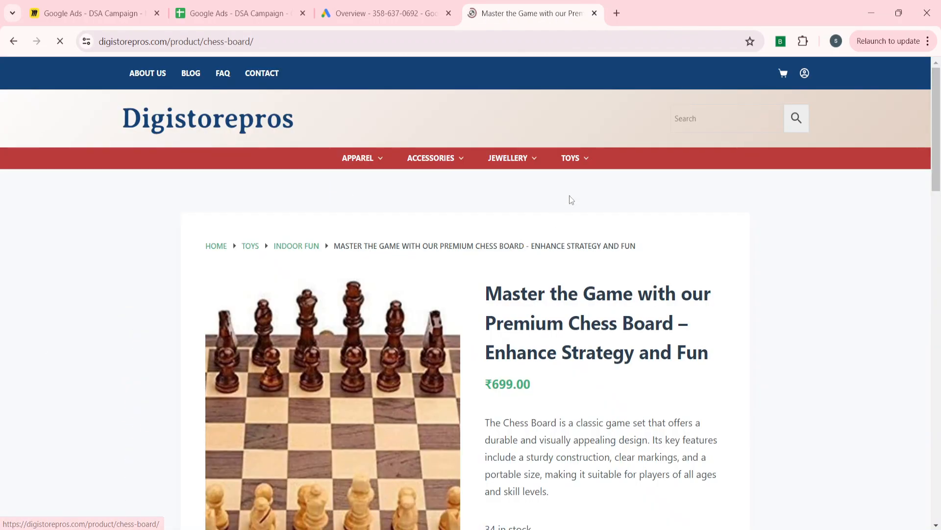
click(133, 43)
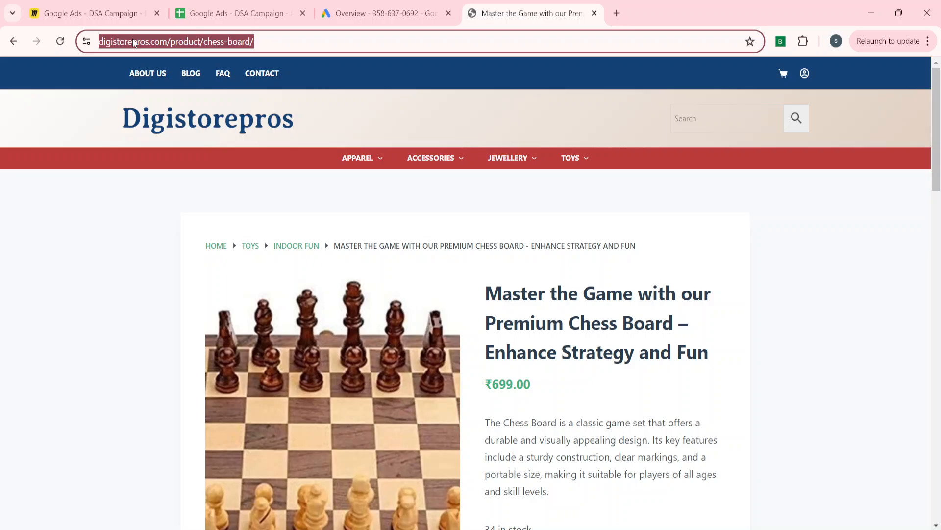
Step: Paste the chess board product URL into cell D2 of Sheet24, under Dynamic Ad Target Value 1
click(255, 13)
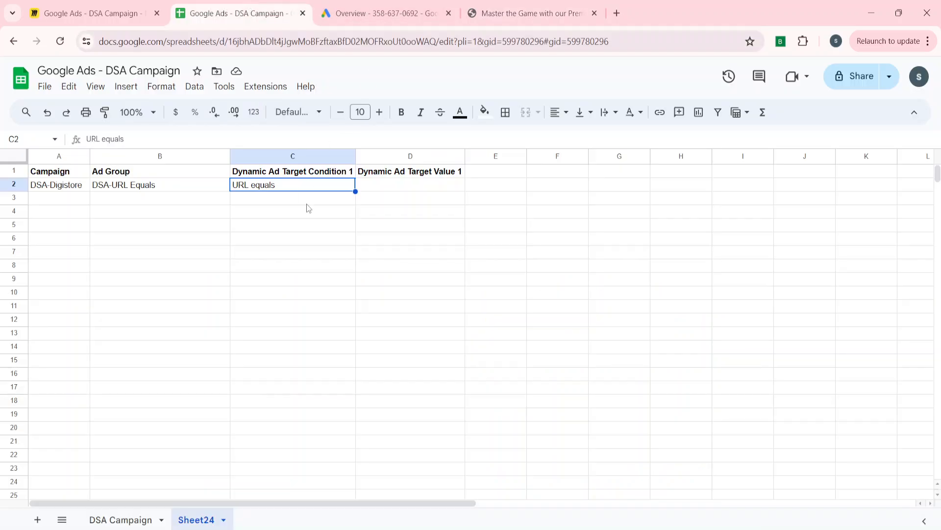
key(Right)
key(ctrl+v)
Step: Copy the filled range A1:D2 of Sheet24, including the header row
key(ctrl+Home)
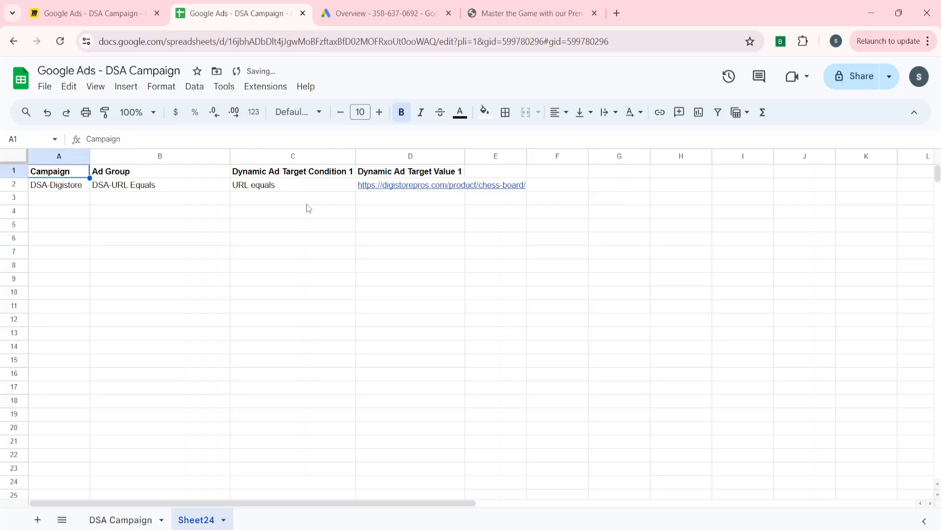
key(ctrl+a)
key(ctrl+c)
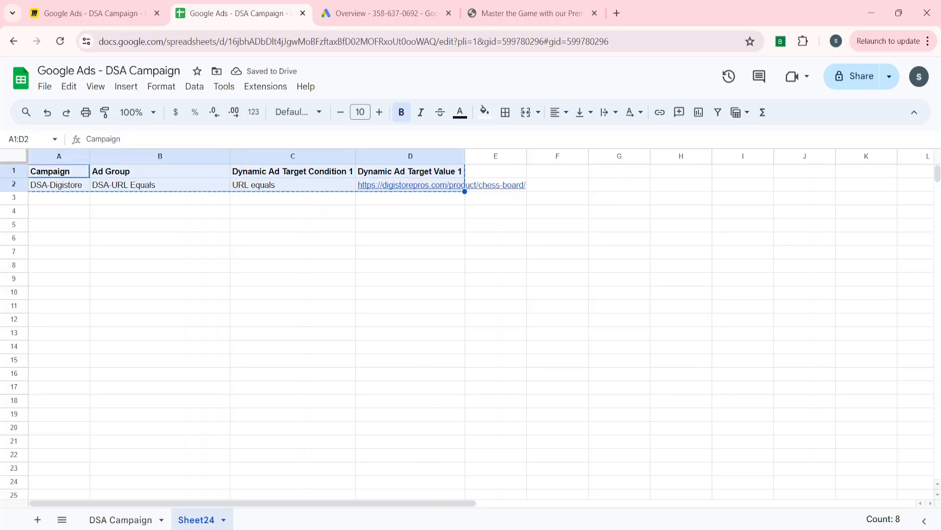
Step: In Google Ads Editor, bulk-import the copied rows as dynamic ad targets, using their own campaign and ad group columns, and finish to review changes
key(alt+Tab)
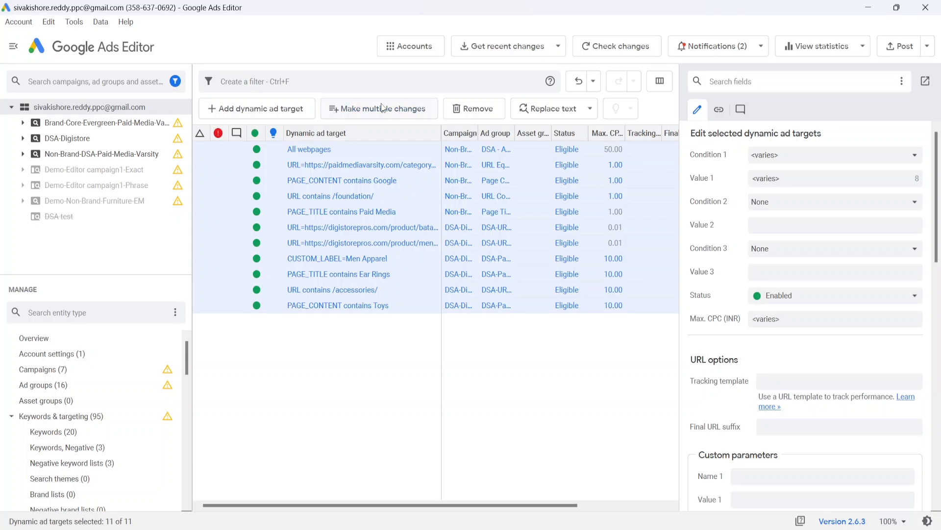
click(383, 108)
click(213, 155)
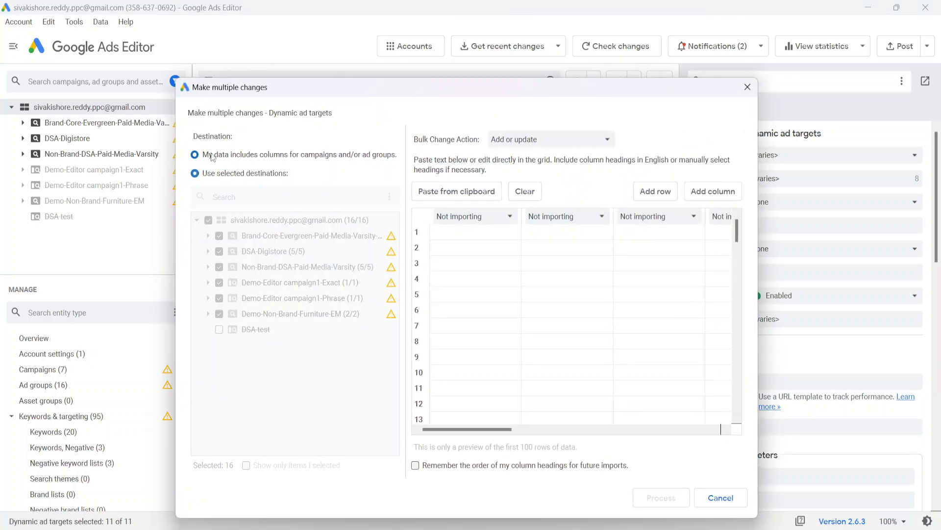
click(461, 236)
key(ctrl+v)
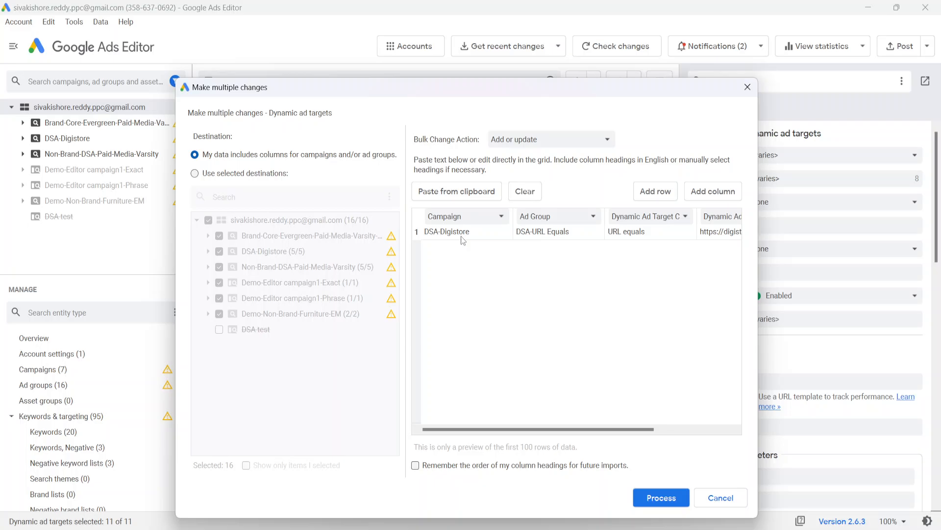
click(657, 499)
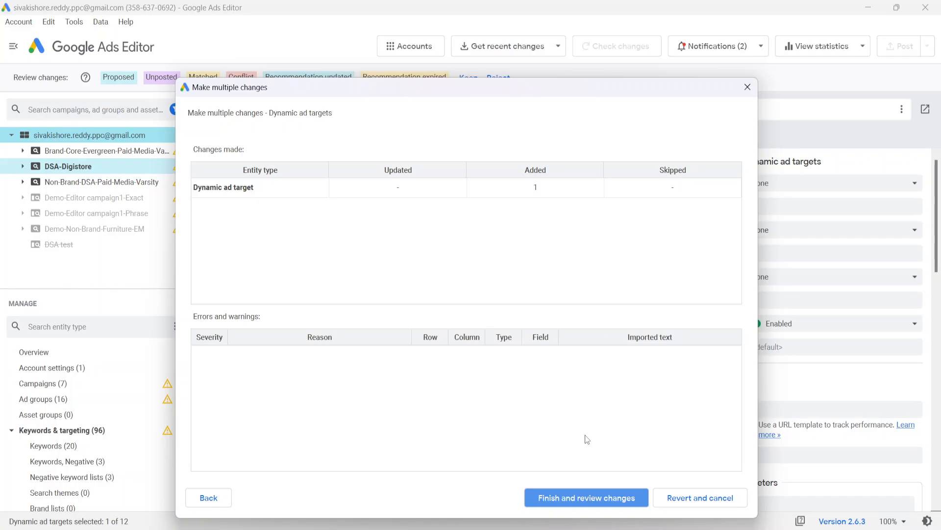
click(582, 498)
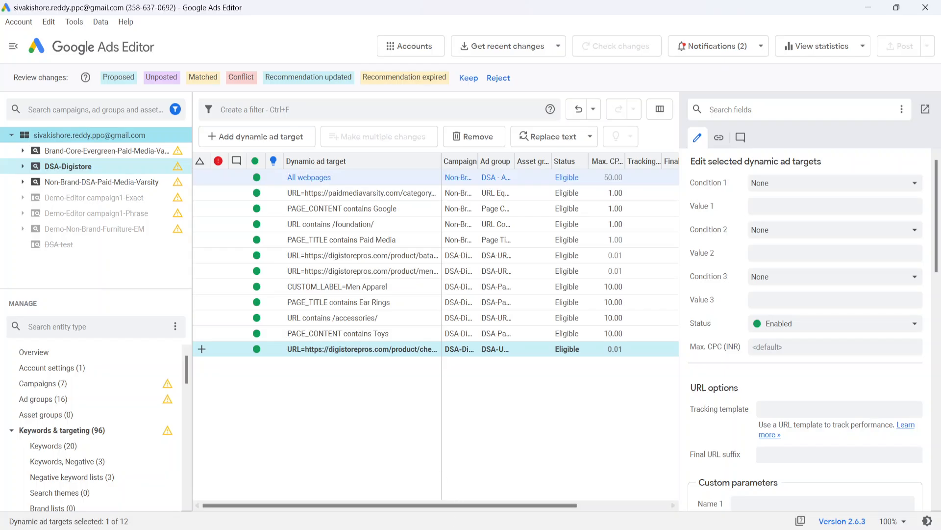
Step: Switch back to the spreadsheet and examine the exported column headers in the DSA Campaign sheet, from Campaign through Comment
click(457, 529)
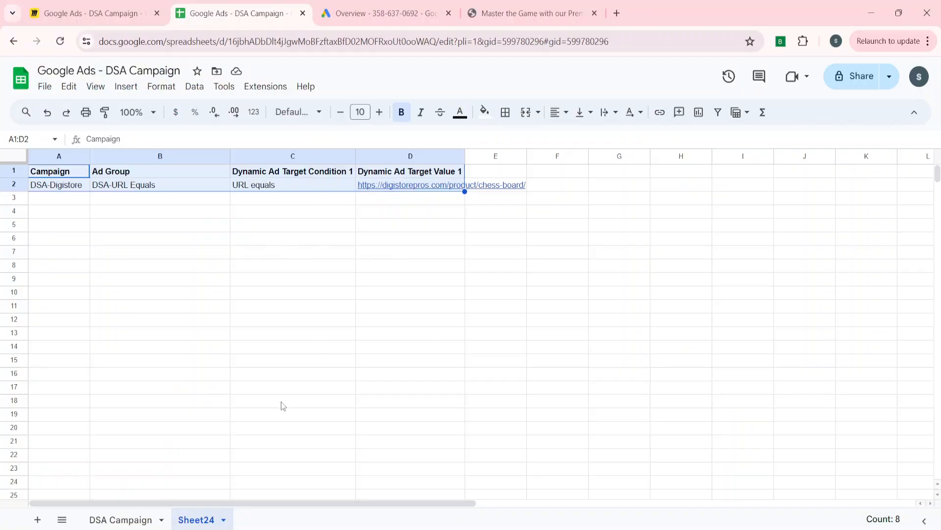
click(125, 519)
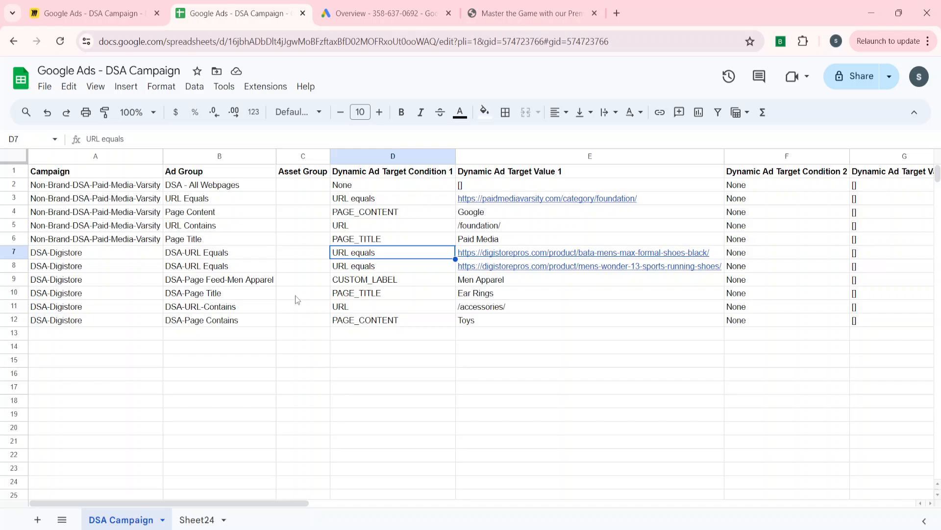
key(ctrl+Up)
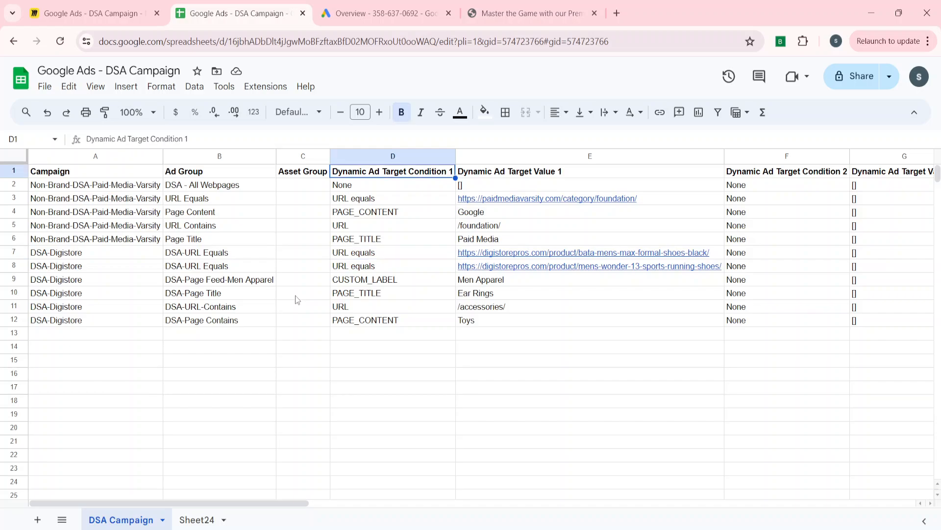
key(ctrl+Right)
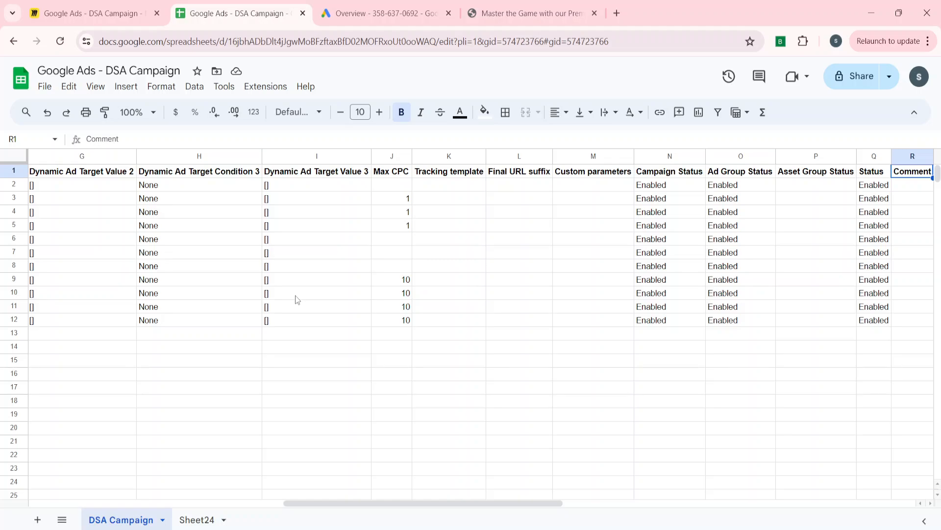
key(ctrl+Left)
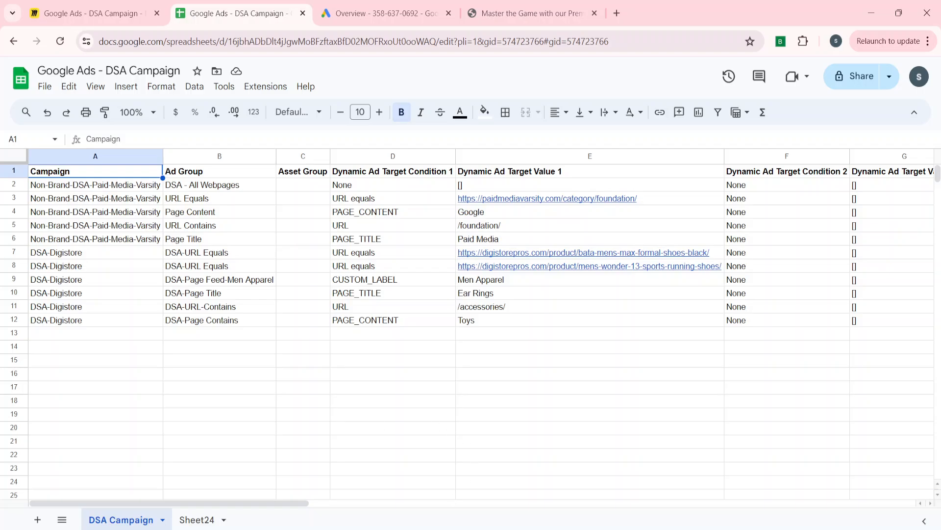
Step: Return to Google Ads Editor and reject the proposed dynamic ad target
key(alt+Tab)
scroll(84, 417, down, 10)
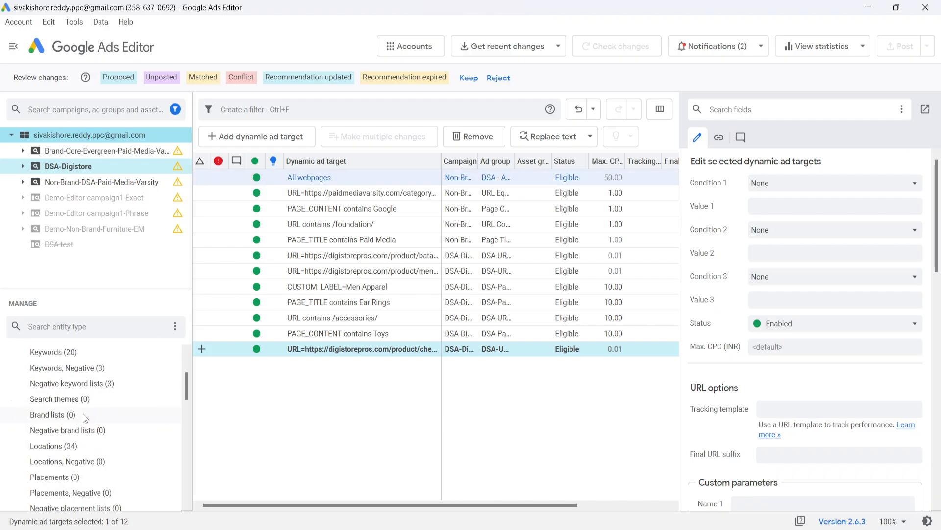
scroll(85, 417, down, 3)
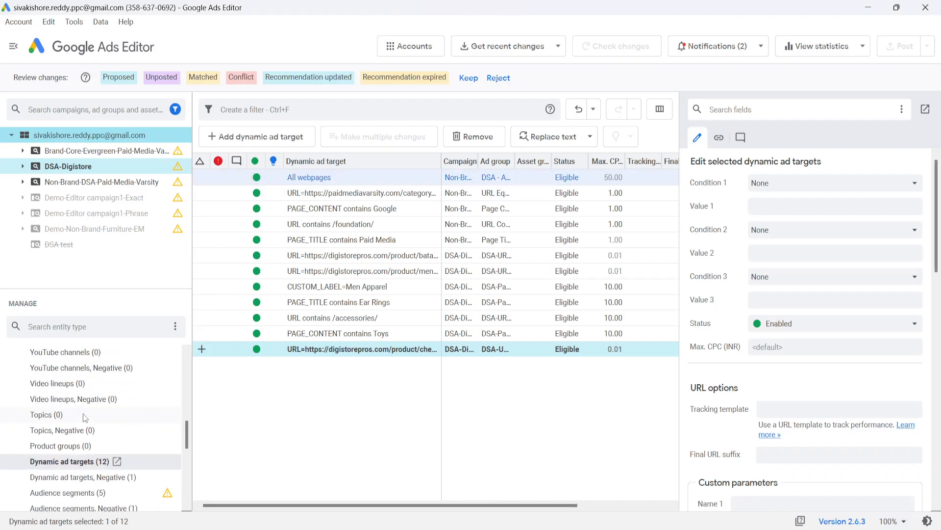
click(498, 78)
Step: Show the negative dynamic ad targets, select the existing target and widen its column to show more of the URL
scroll(88, 453, down, 5)
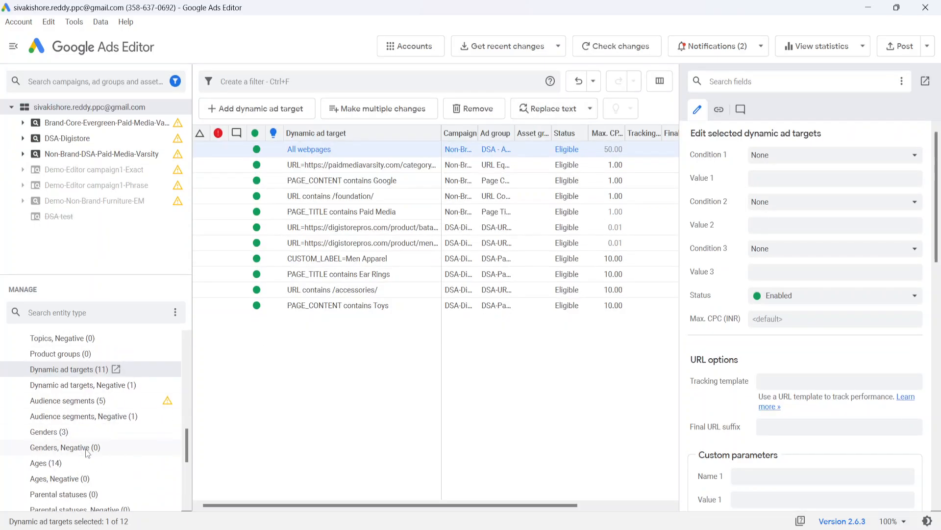
click(43, 392)
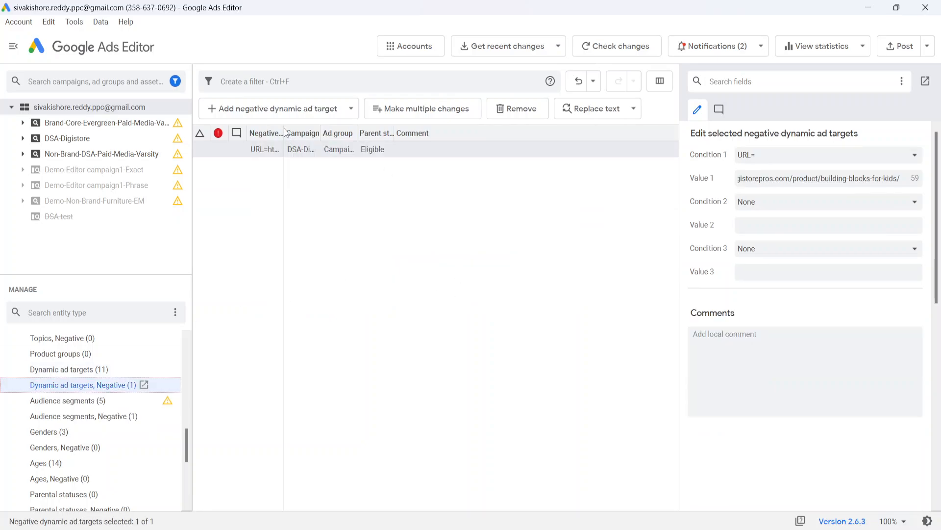
click(292, 149)
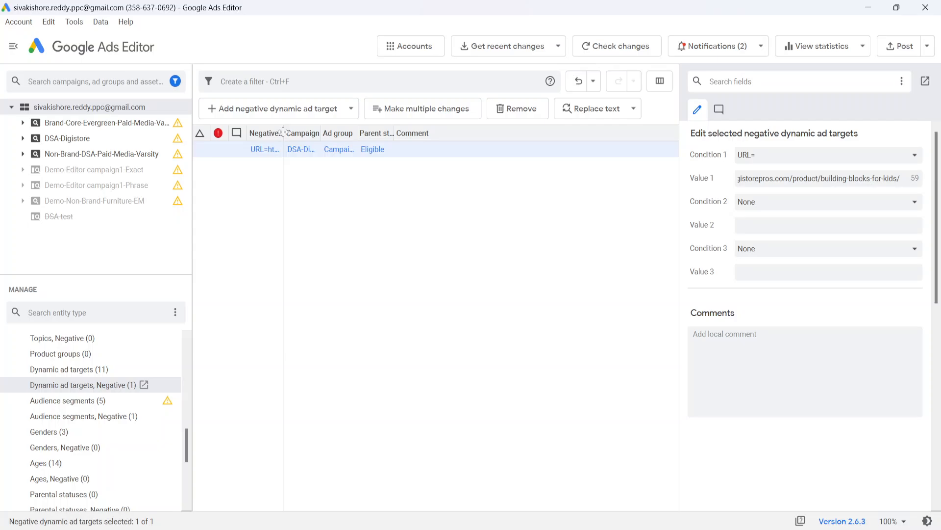
double_click(282, 133)
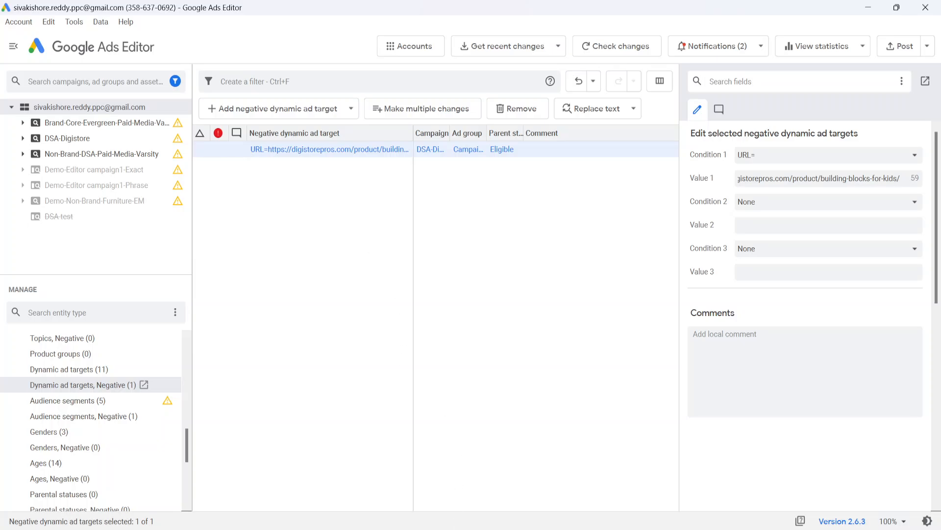
Step: Copy the negative dynamic ad target with its headers into the DSA Campaign sheet of the spreadsheet, starting at cell A17
click(465, 529)
click(97, 391)
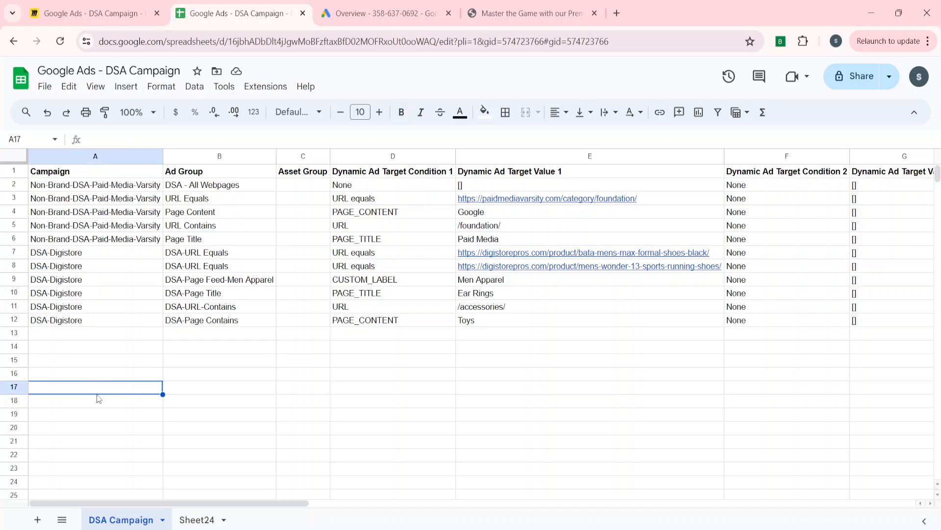
key(ctrl+v)
Step: Widen column C of the DSA Campaign sheet so the pasted Dynamic Ad Target Condition 1 header fits
click(99, 398)
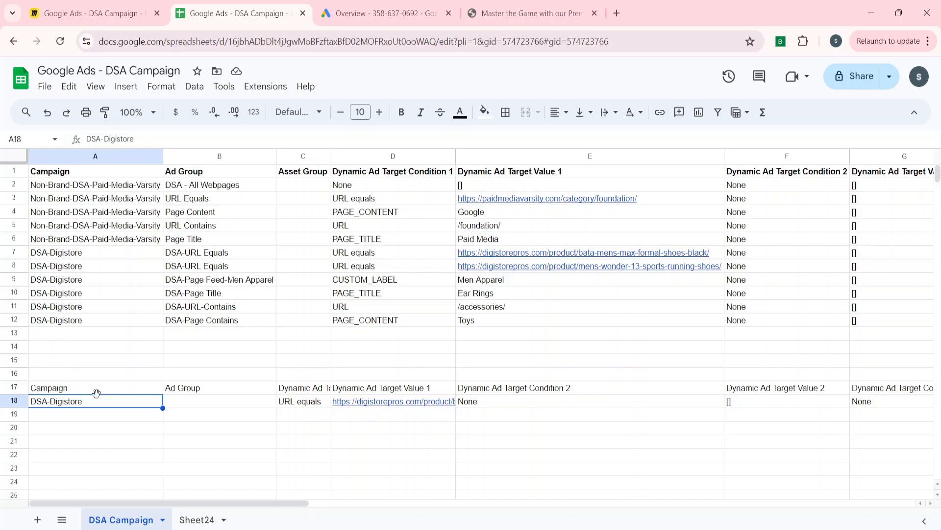
key(Right)
key(Right)
key(Up)
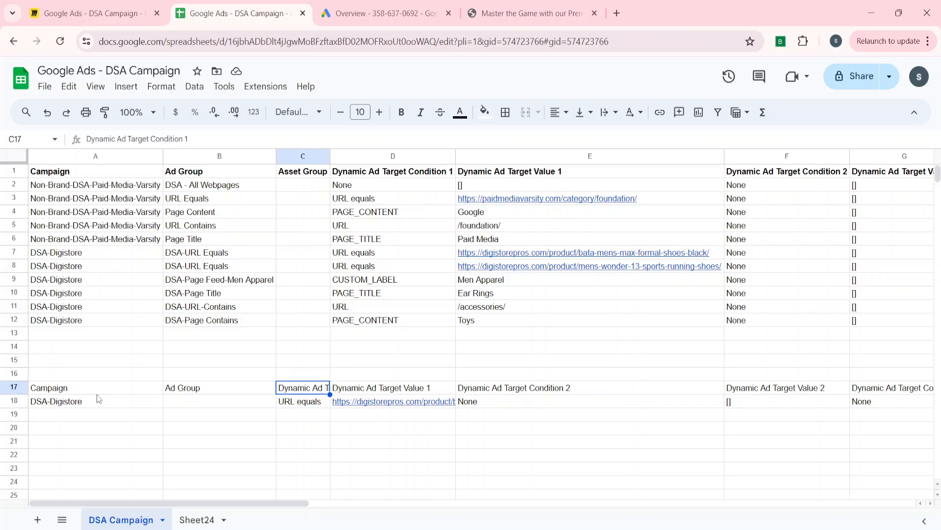
key(Down)
key(Up)
key(Down)
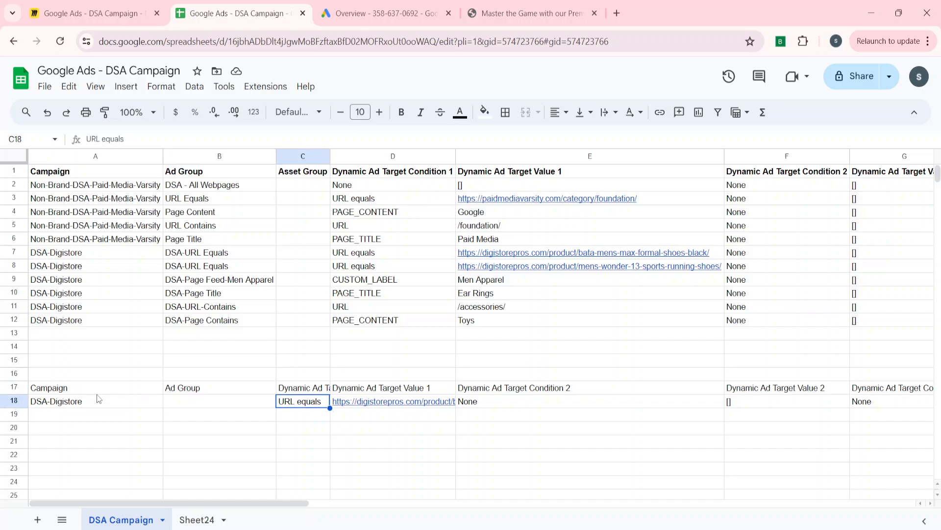
drag(330, 155, 331, 156)
double_click(330, 156)
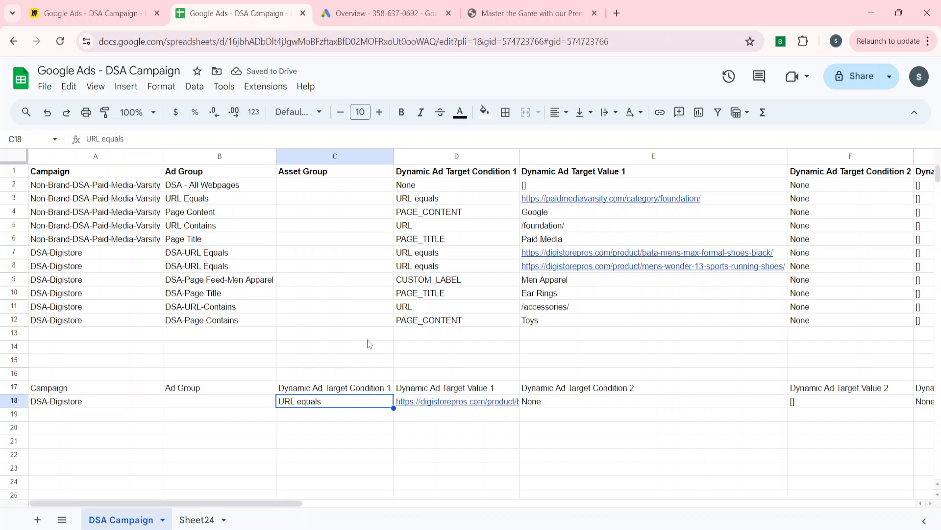
Step: Examine the pasted negative target's values along row 18, from Dynamic Ad Target Value 1 to Campaign Status
key(Right)
key(Right)
key(Right)
key(Right)
key(Right)
key(Right)
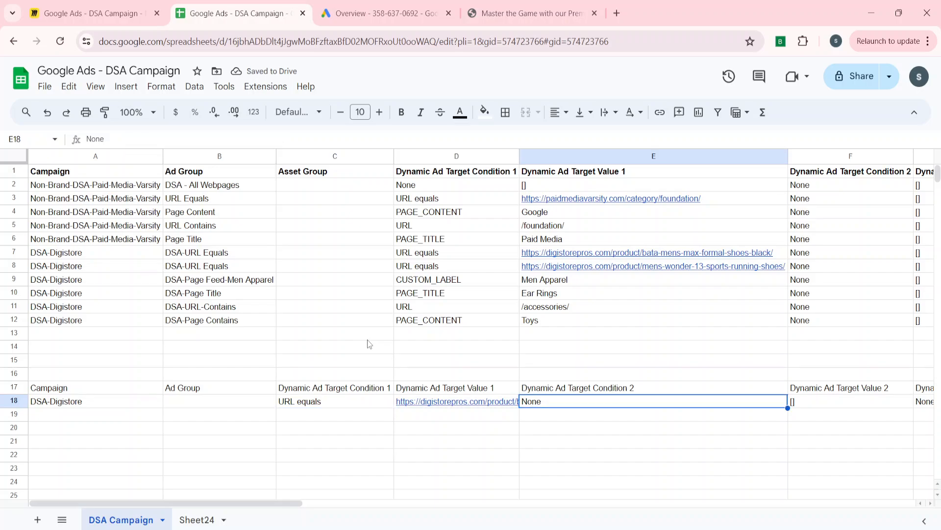
key(Right)
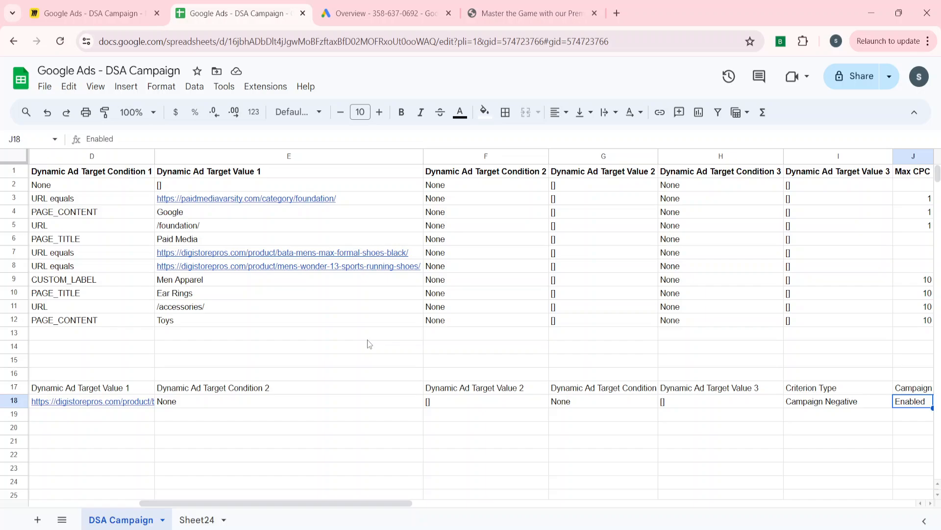
Step: Examine the pasted negative target's headers along row 17, including Criterion Type and the status columns
key(Home)
key(Up)
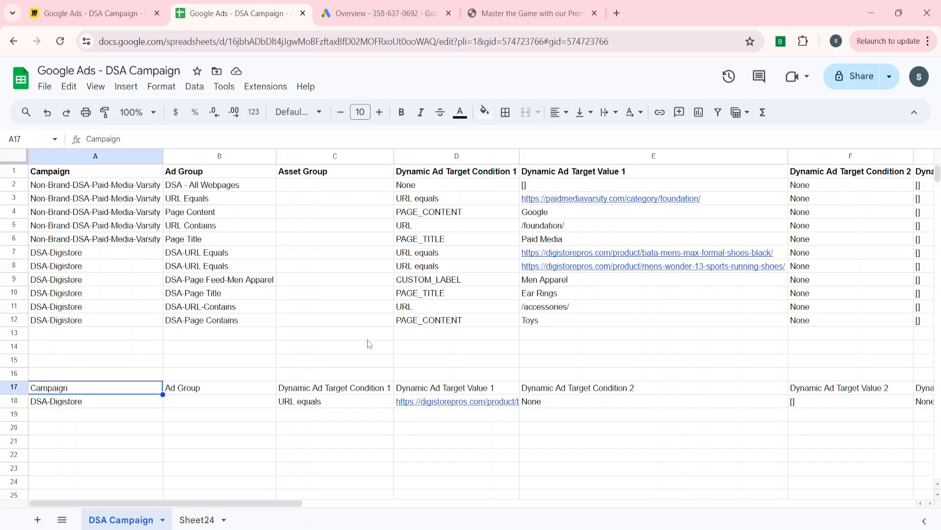
key(Right)
key(Right)
key(Right)
key(Right)
key(Right)
key(Right)
key(Right)
key(Right)
key(Right)
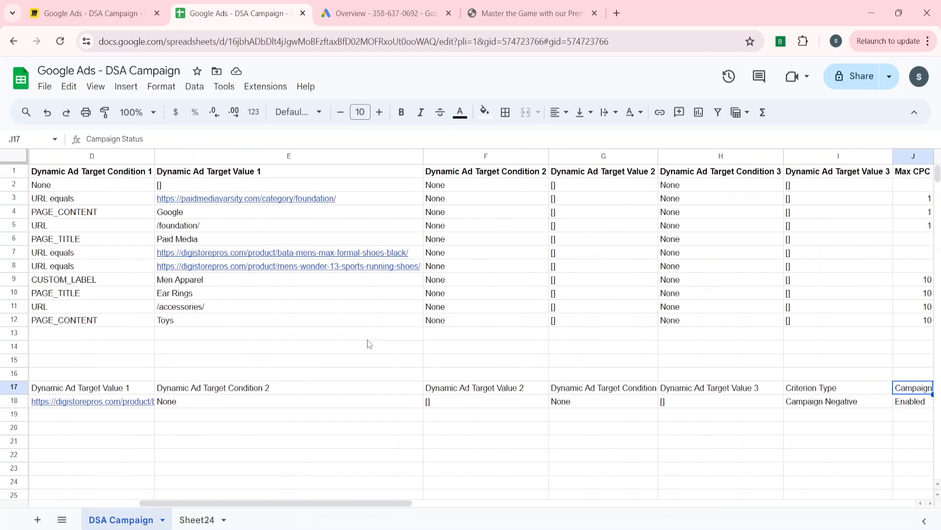
key(Left)
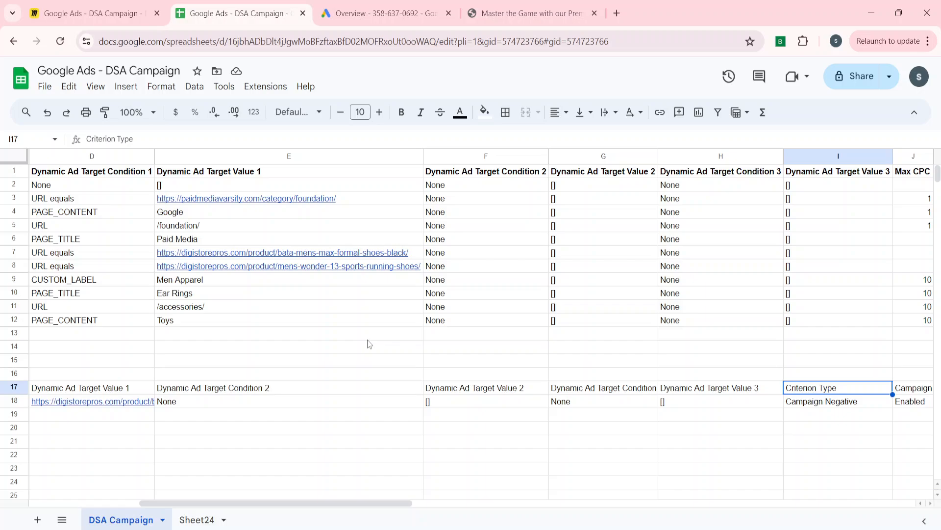
key(Right)
key(Right)
key(Right)
key(Right)
key(Right)
key(Right)
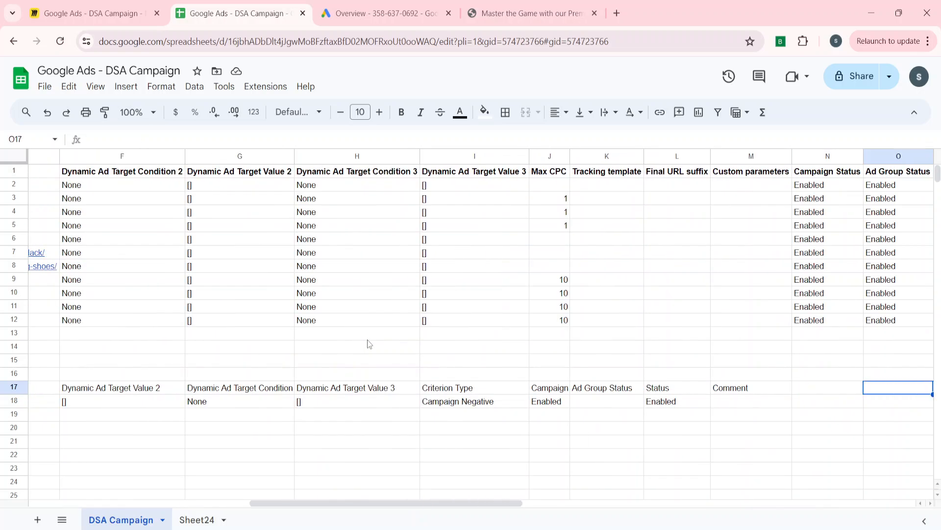
Step: Examine the Criterion Type column of the pasted negative target, checking its value in cell I18
key(Left)
key(Left)
key(Left)
key(Left)
key(Left)
key(Left)
key(Down)
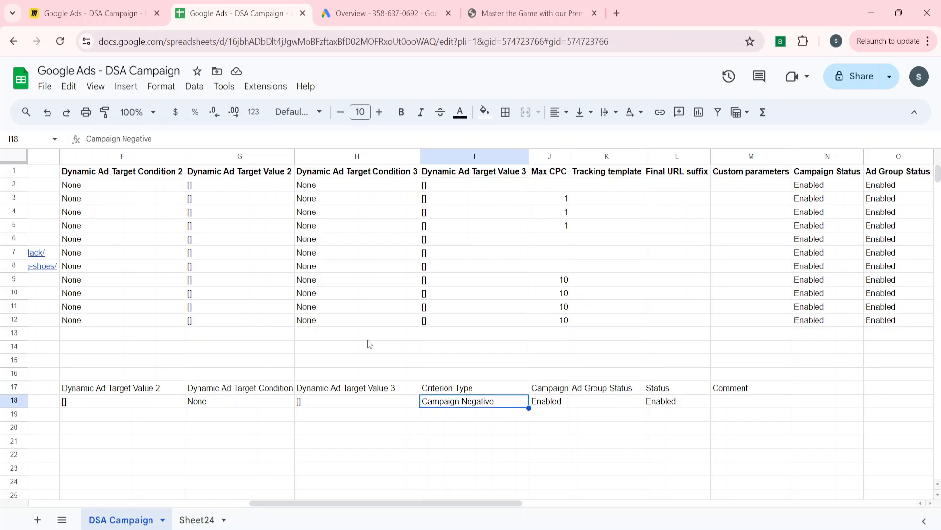
key(Up)
Step: Examine the negative target's headers in row 17 from Campaign to Dynamic Ad Target Condition 2, including the Ad Group value in B18
key(ctrl+Left)
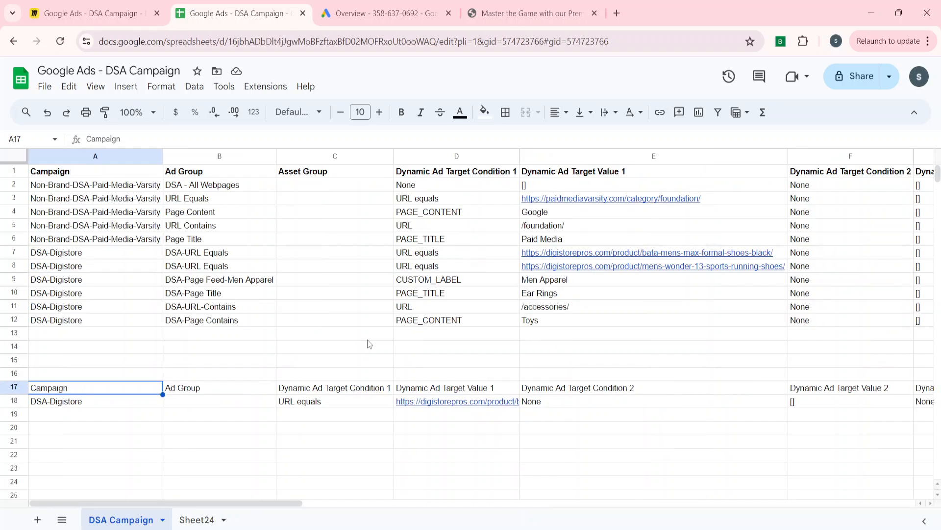
key(Right)
key(Right)
key(Left)
key(Left)
key(Right)
key(Down)
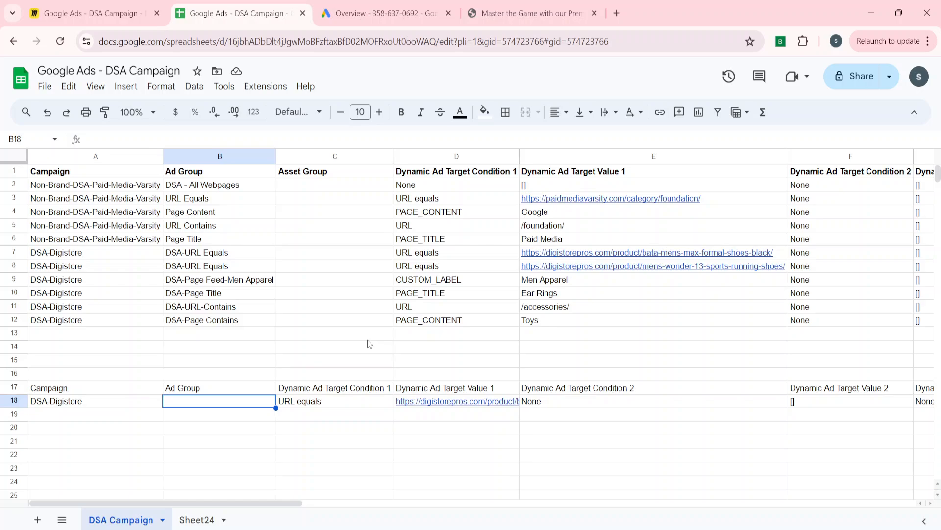
key(Up)
key(Right)
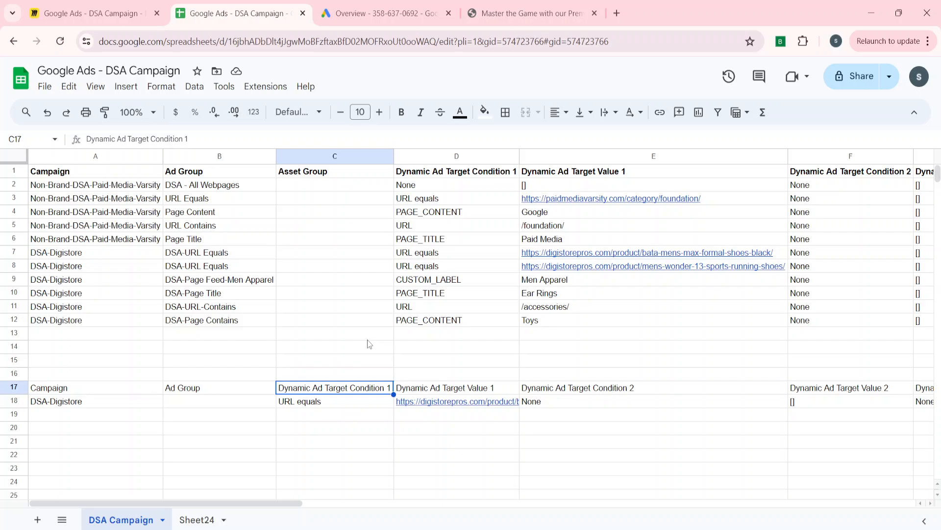
key(Right)
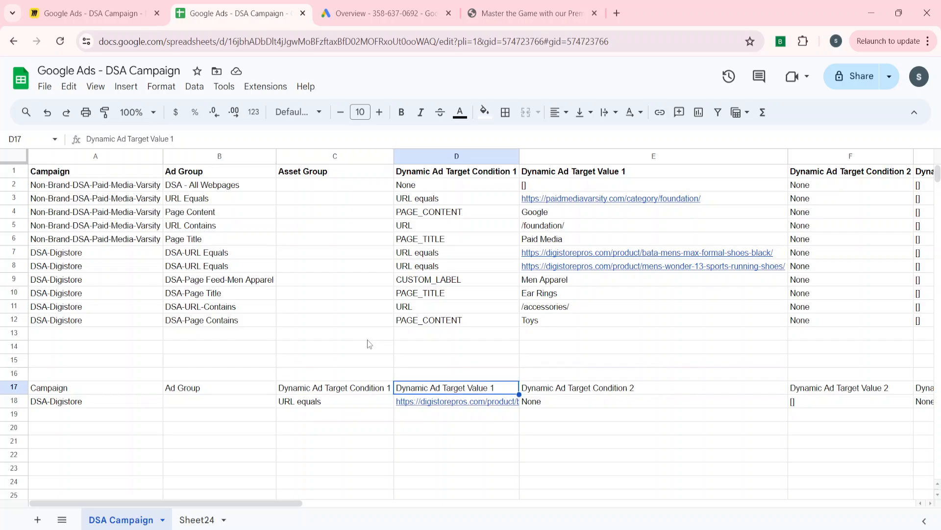
key(Right)
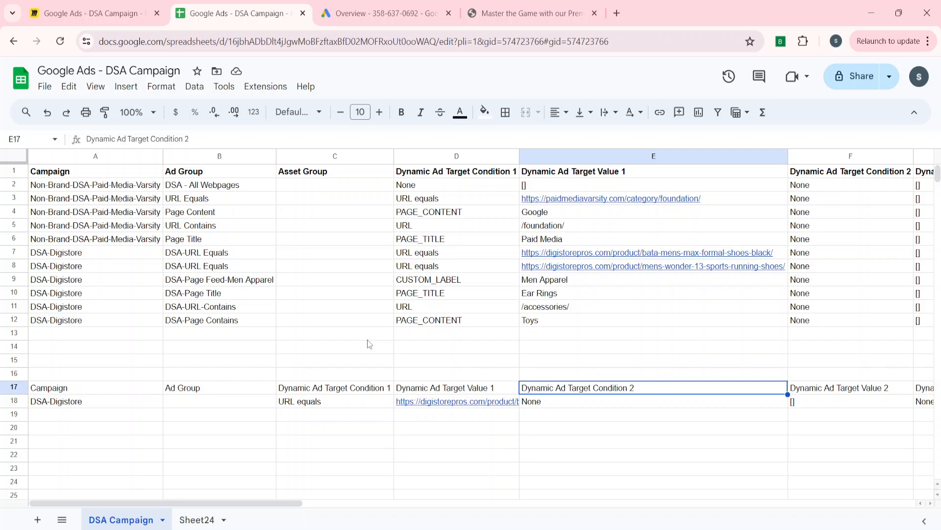
Step: Examine the remaining target condition and value columns from Dynamic Ad Target Value 2 through to the Criterion Type value
key(Right)
key(Right)
key(Right)
key(Right)
key(Right)
key(Left)
key(Down)
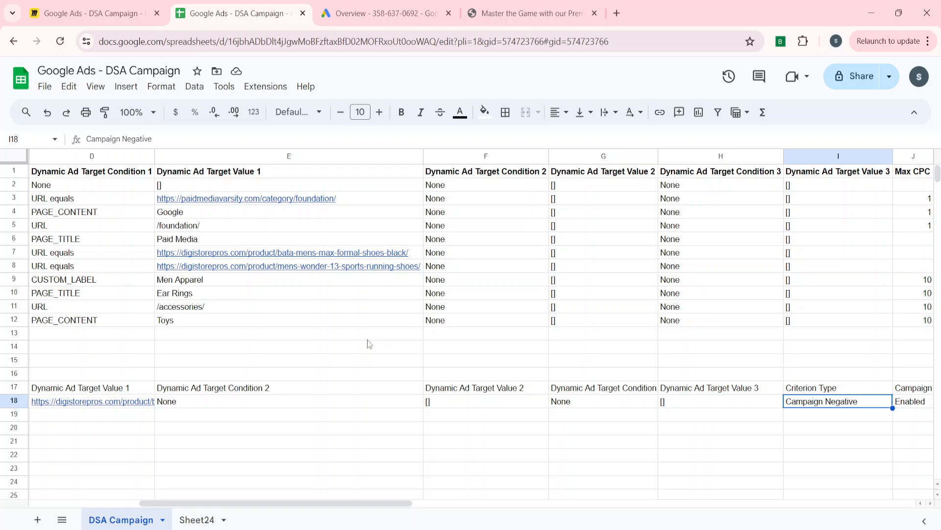
Step: Examine the Campaign Status, Ad Group Status and Status columns of the negative target in rows 17 and 18
scroll(368, 340, down, 5)
key(ctrl+Up)
key(ctrl+Up)
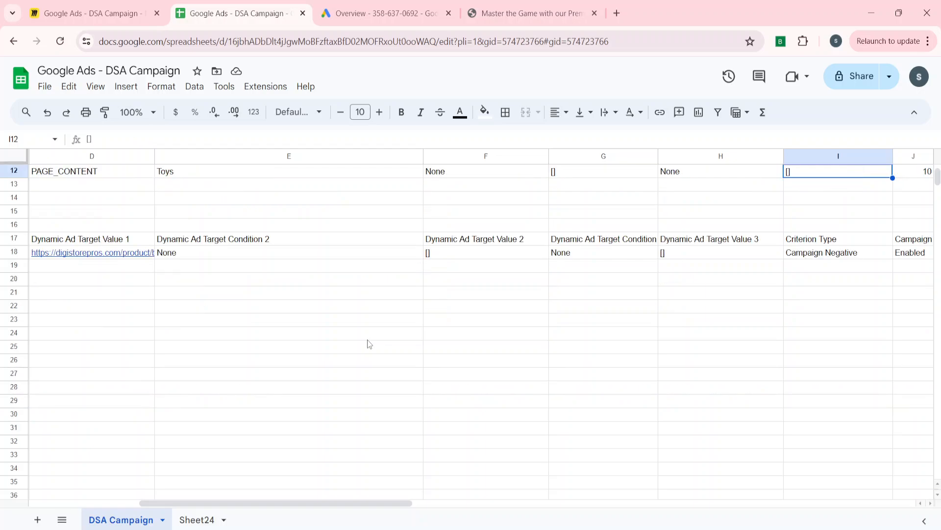
key(Down)
key(Down)
key(Down)
key(Down)
key(Down)
key(Down)
key(Right)
key(Right)
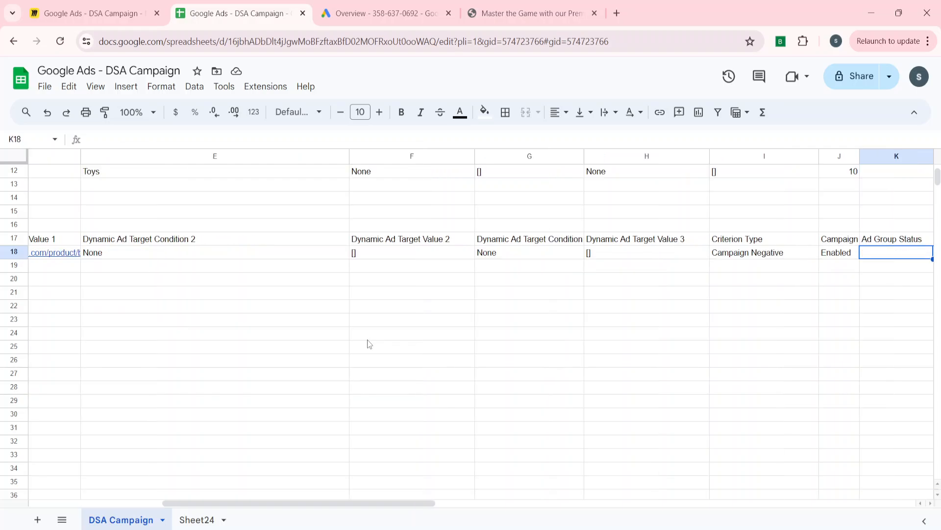
key(Right)
key(Up)
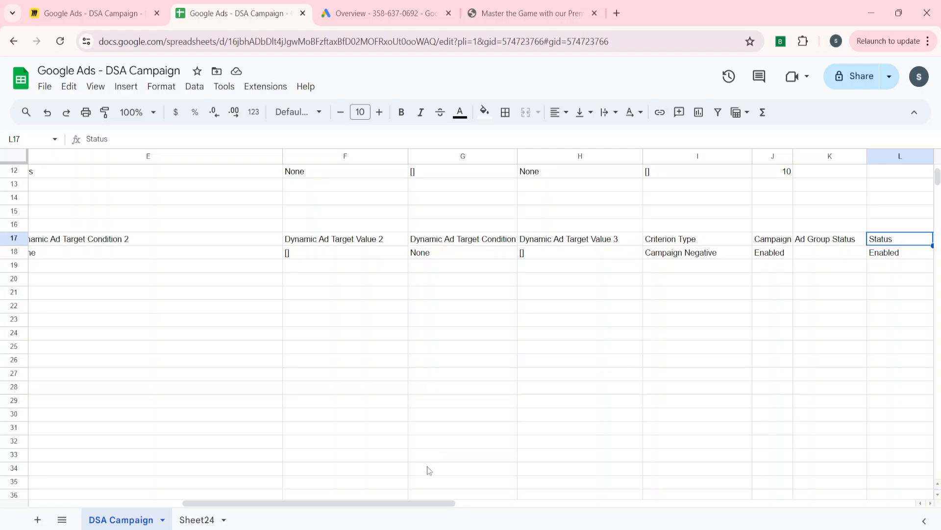
Step: Switch to Google Ads Editor with the negative dynamic ad targets list open
key(alt+Tab)
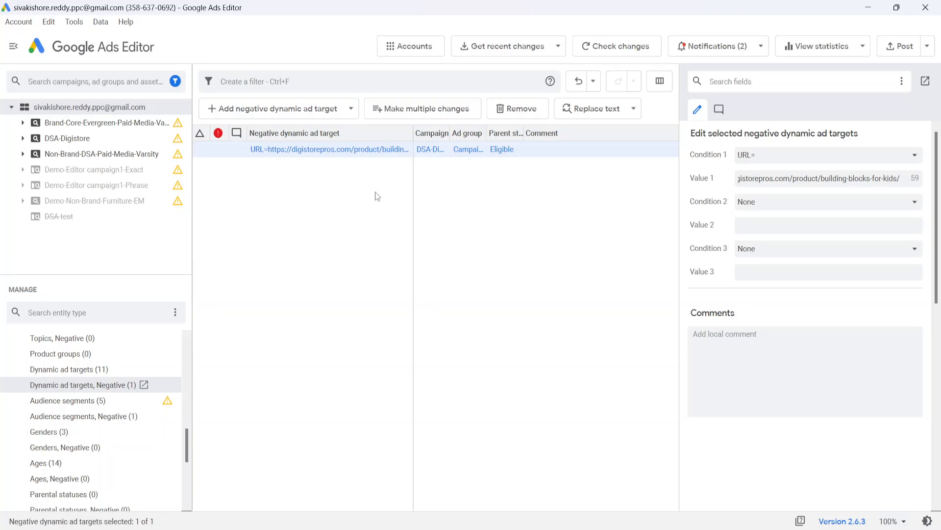